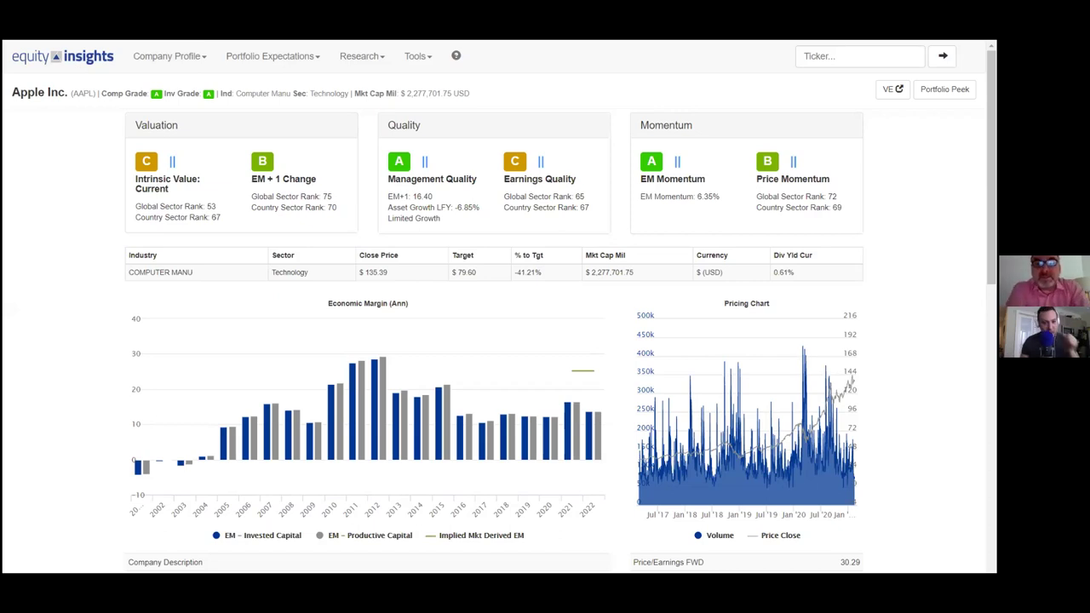
Step: Scroll down and read Apple's yearly Economic Margin values from the bar chart
scroll(499, 306, down, 1)
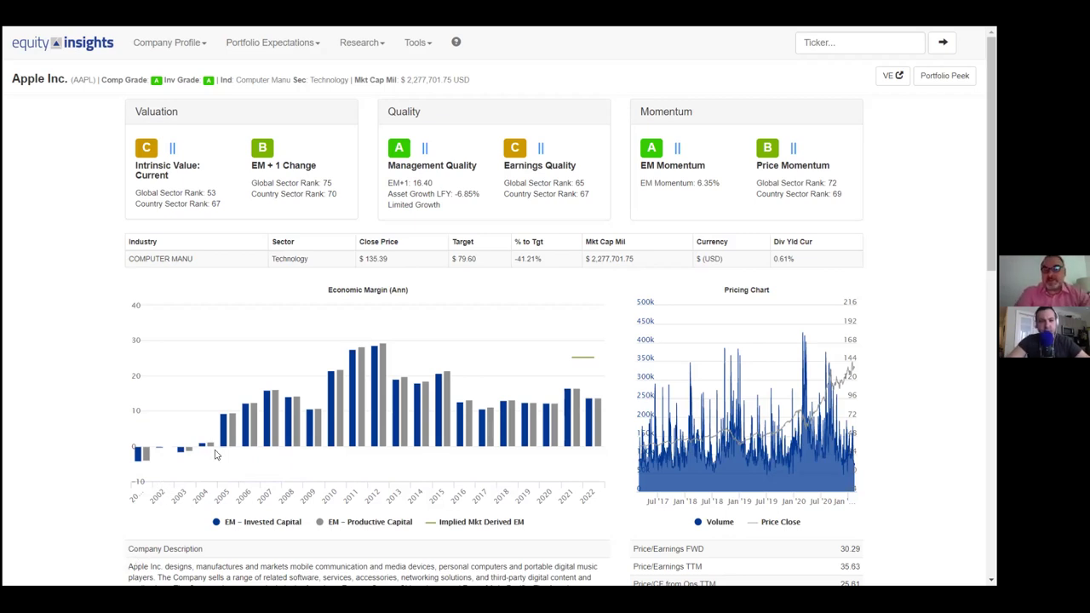
mouse_move(288, 414)
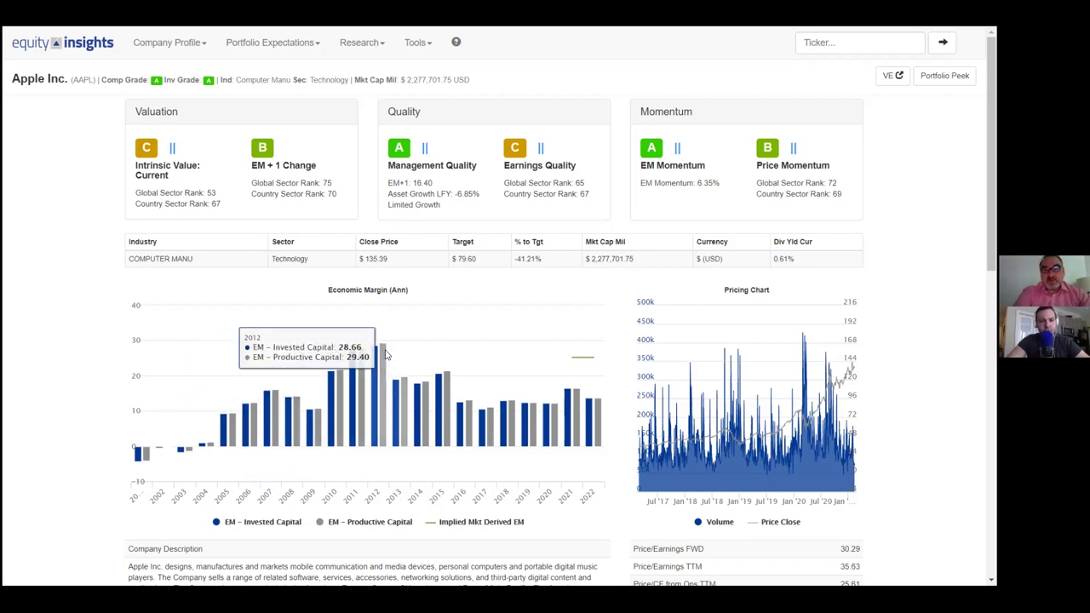
mouse_move(385, 354)
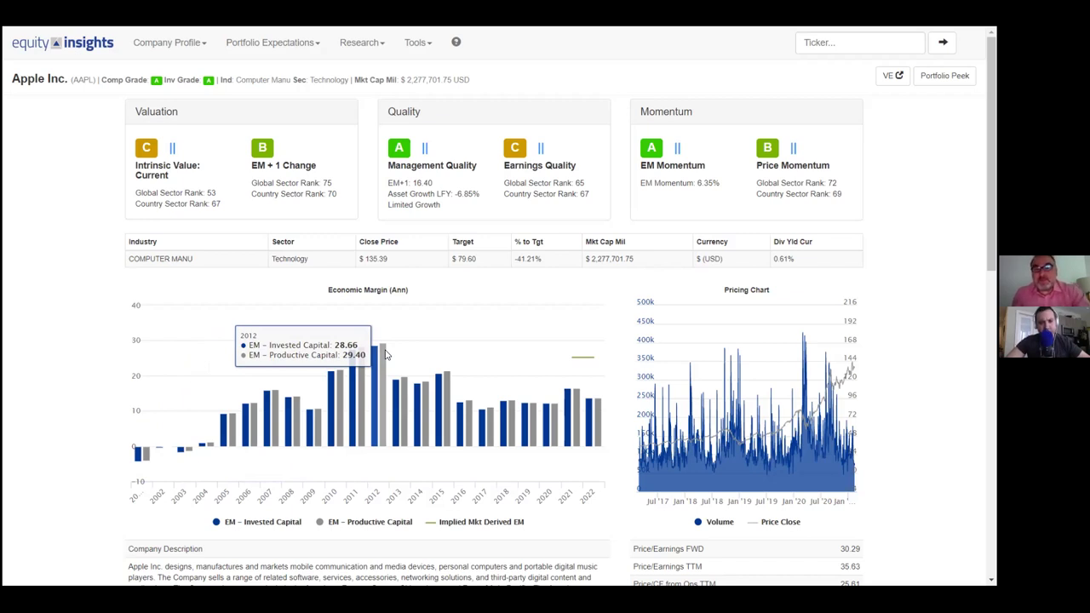
mouse_move(586, 407)
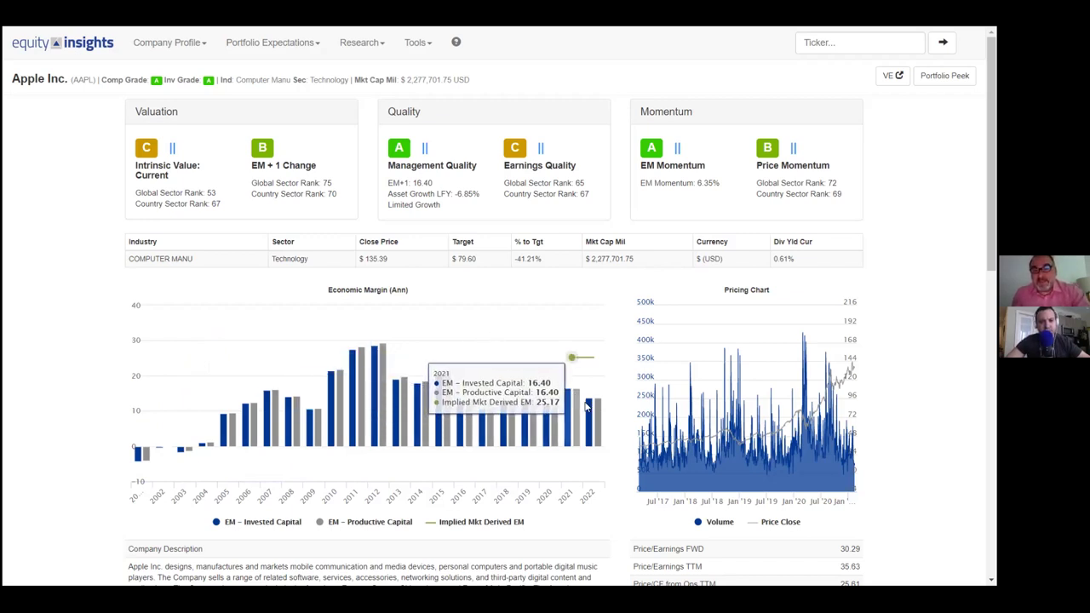
Step: Open Apple's Intrinsic Value page charting intrinsic value against yearly price ranges
click(179, 47)
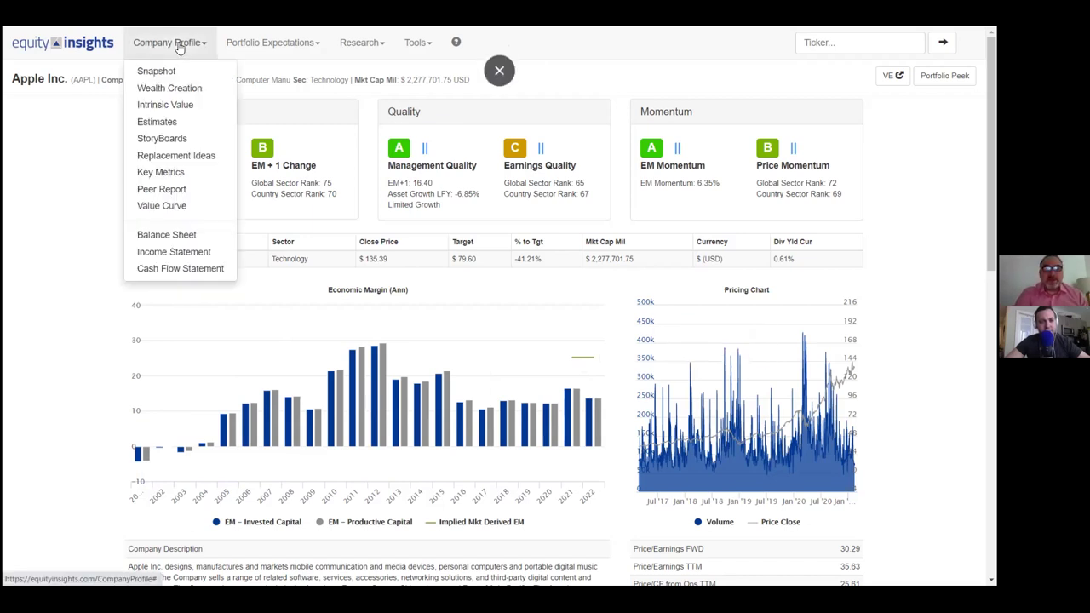
click(174, 109)
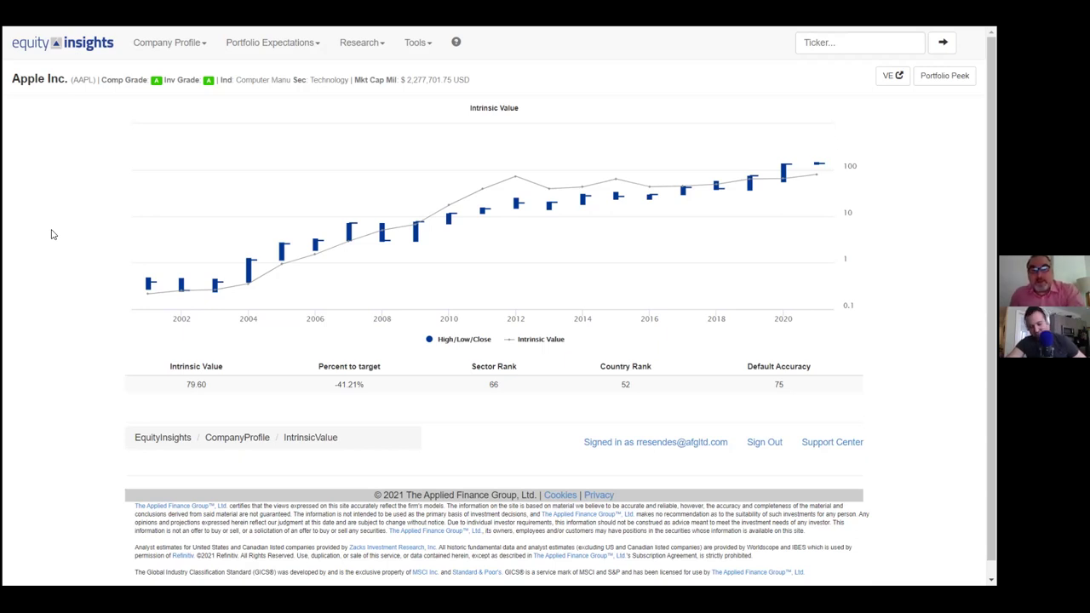
mouse_move(143, 289)
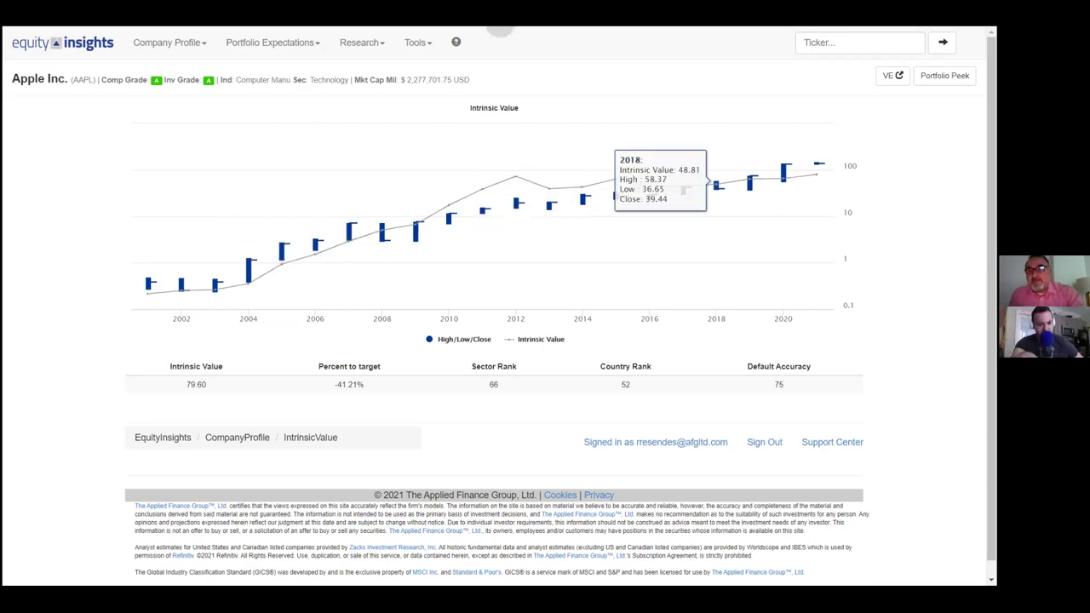
click(862, 48)
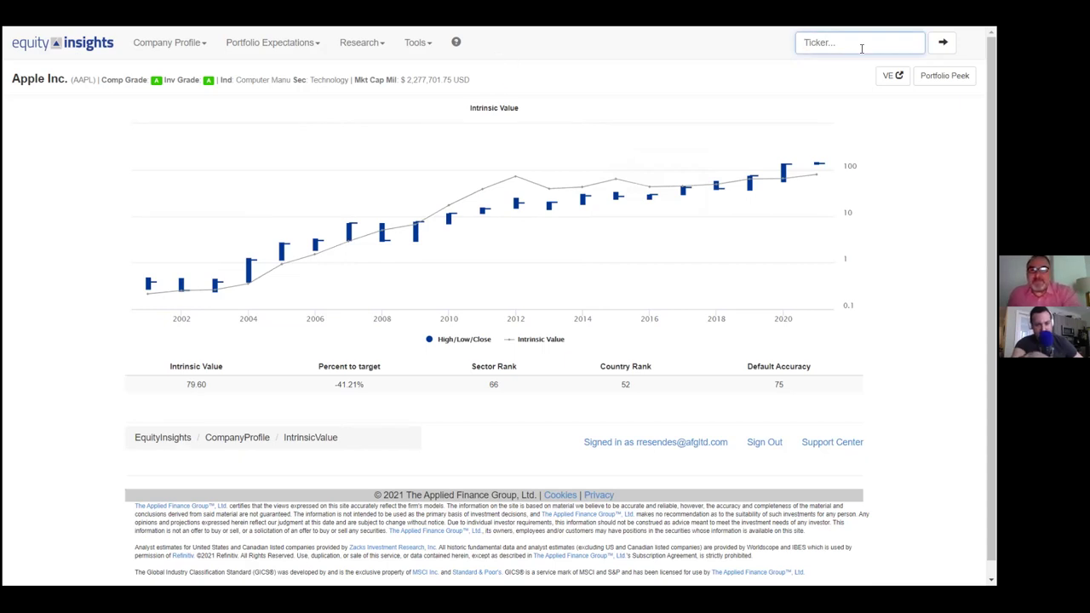
Step: Search ticker 'gme' and switch to GameStop Corporation's Intrinsic Value page
mouse_move(815, 183)
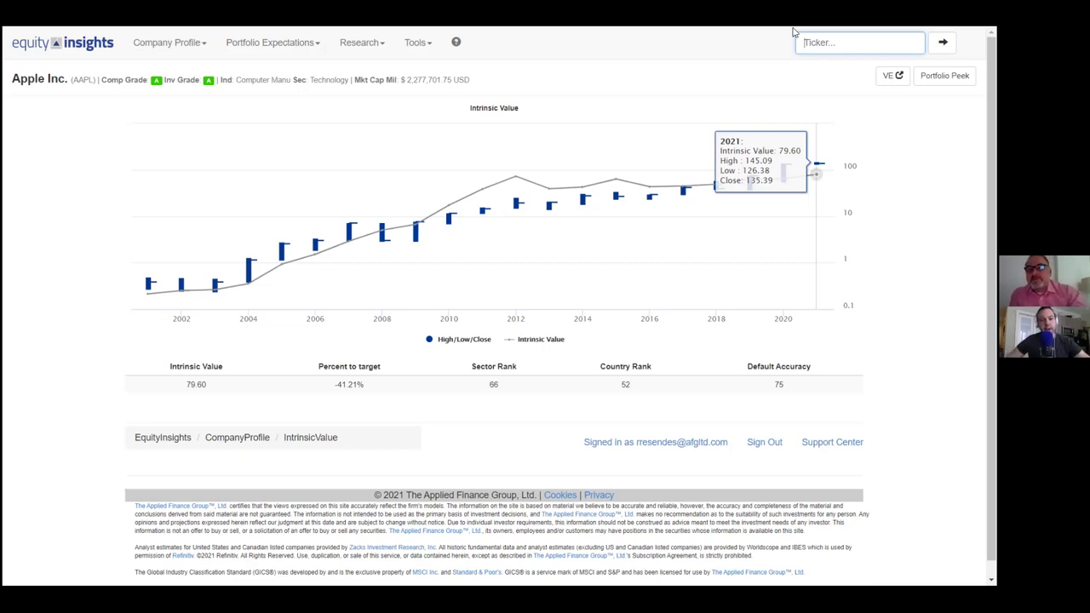
text(gme)
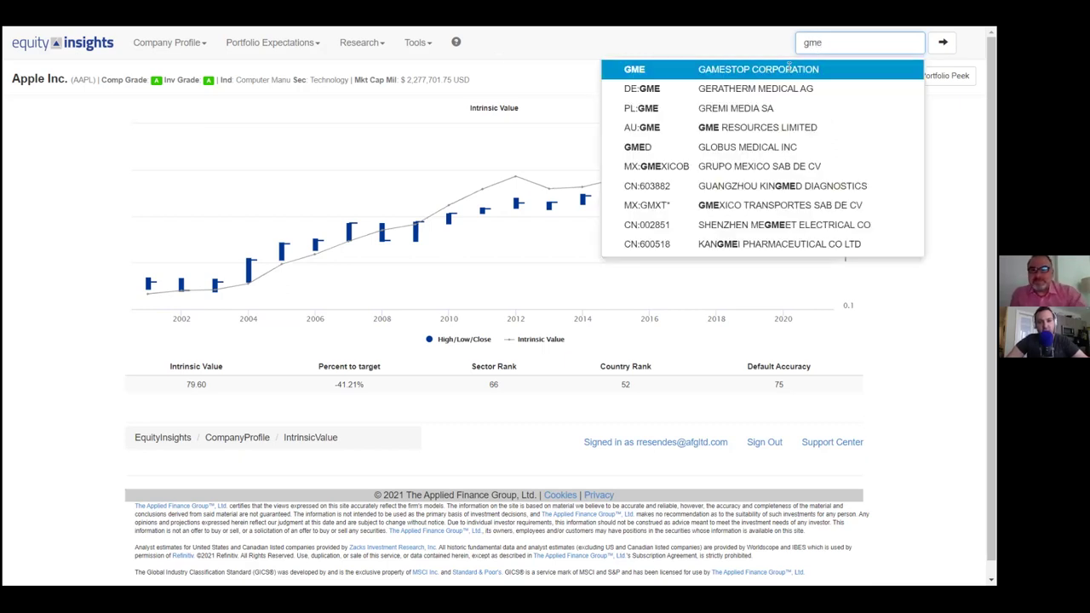
click(790, 73)
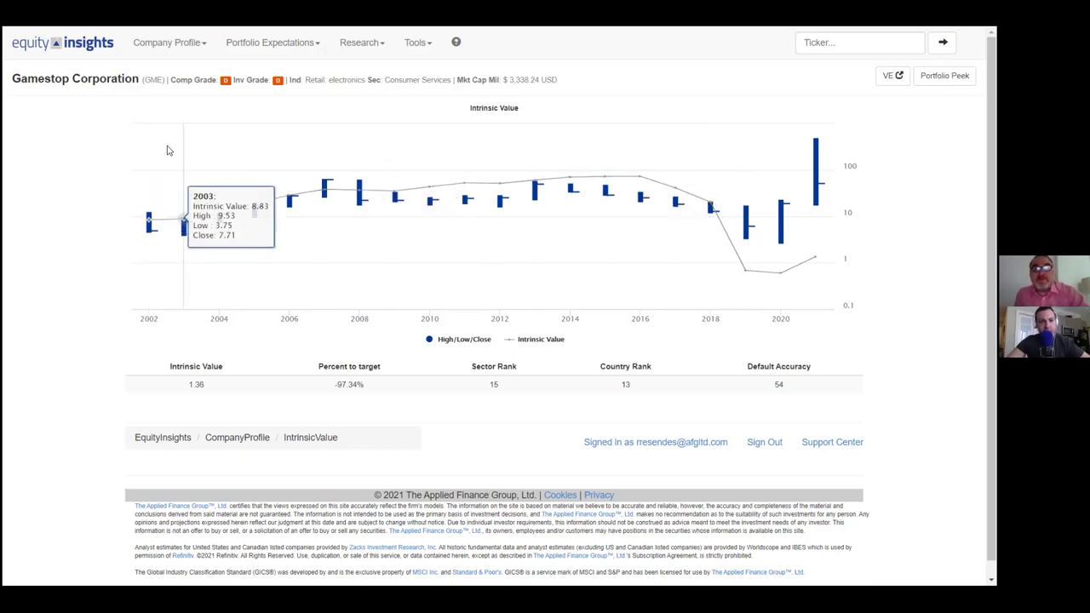
Step: Open GameStop's Wealth Creation page to view economic margin and asset growth charts
click(189, 46)
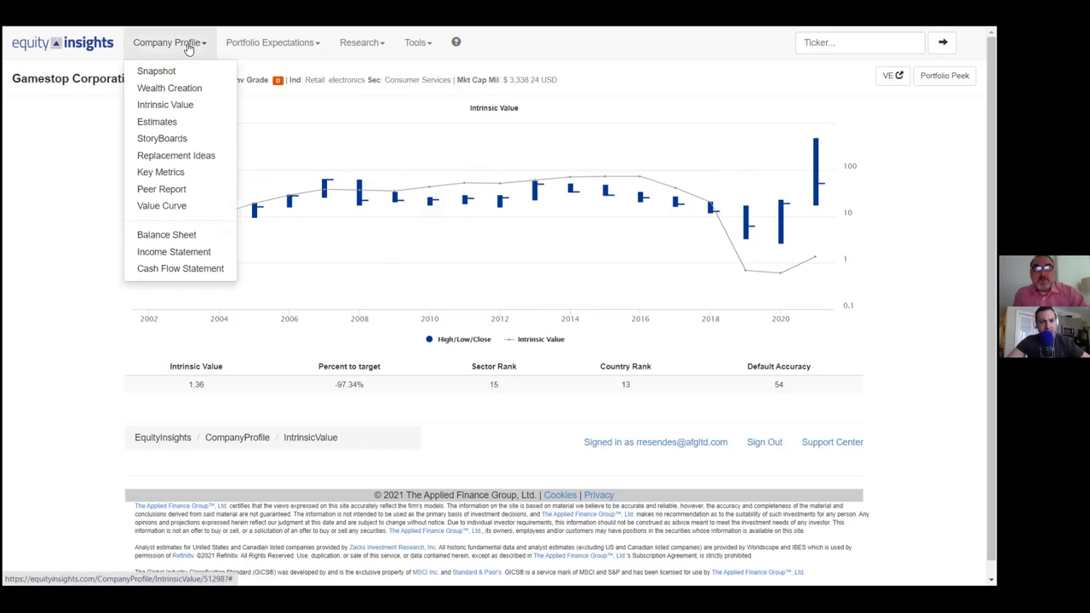
click(191, 89)
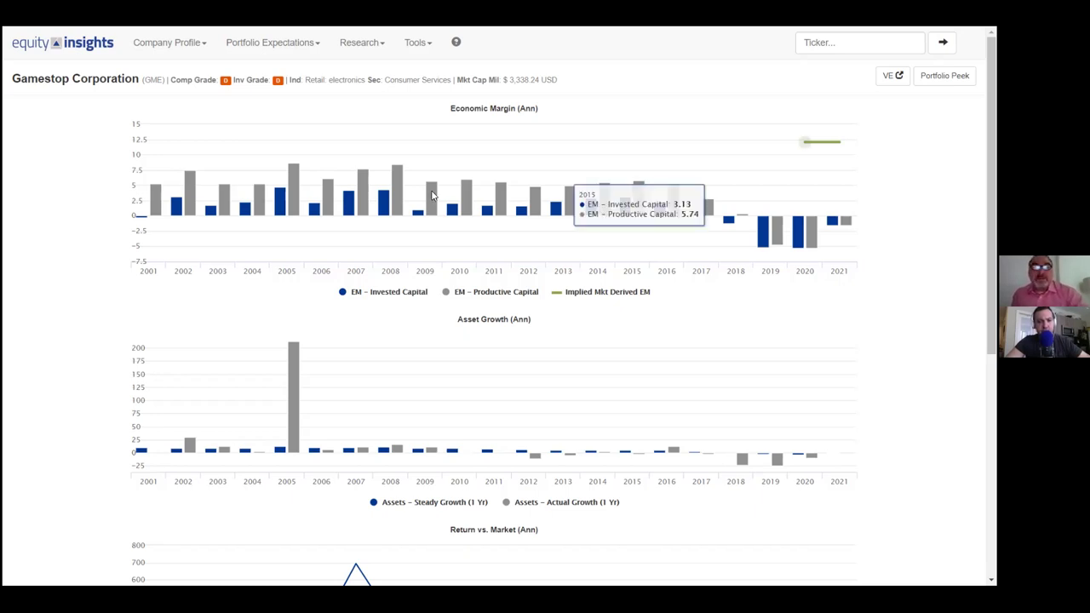
Step: Open GameStop's Value Expectations model full-screen and show the forecast Mode choices
click(891, 78)
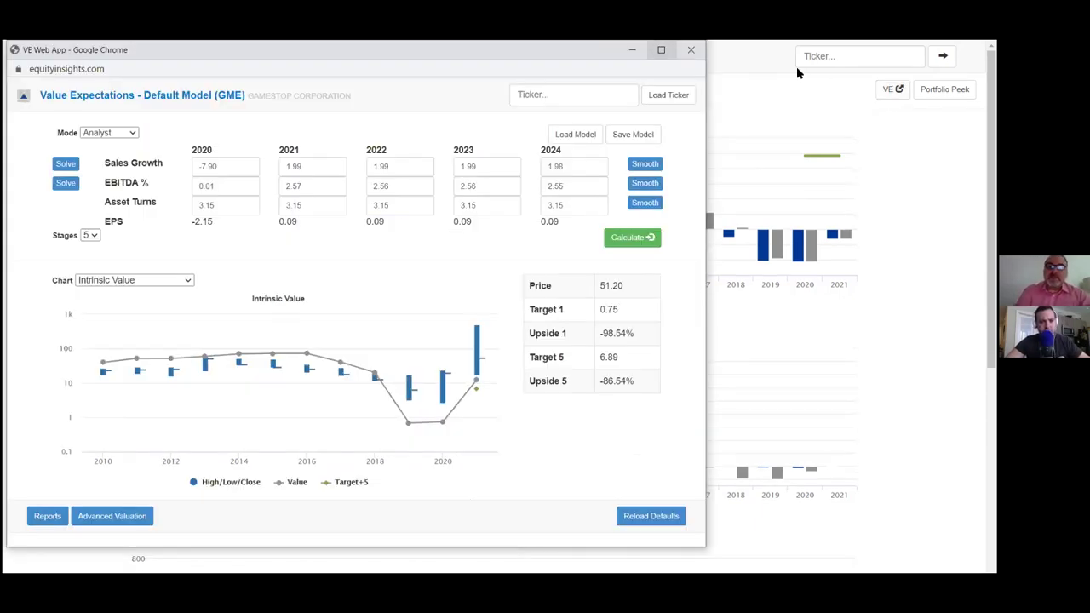
key(super+Up)
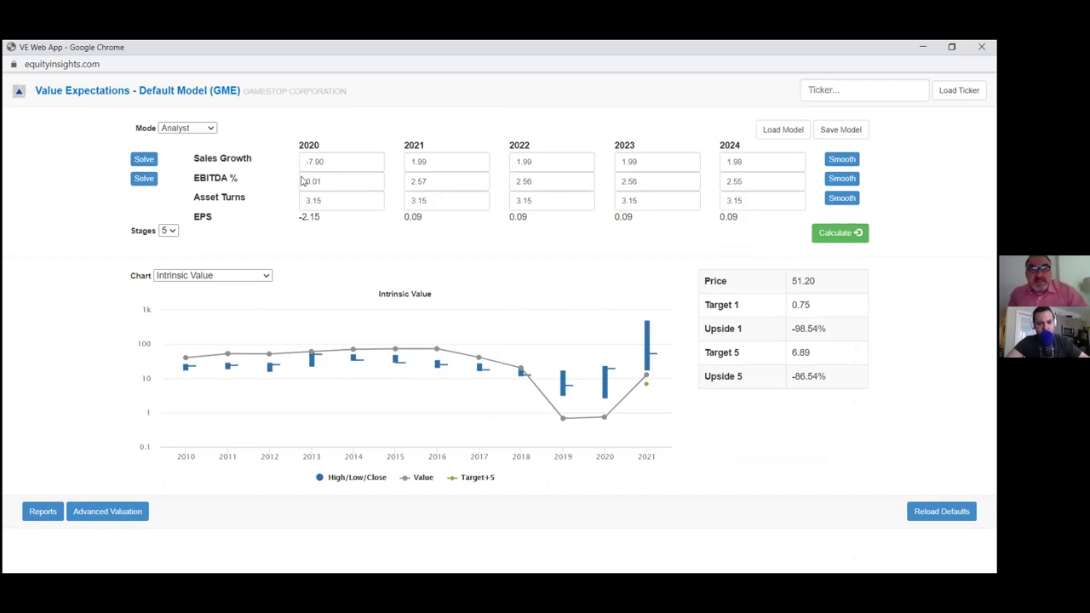
click(211, 132)
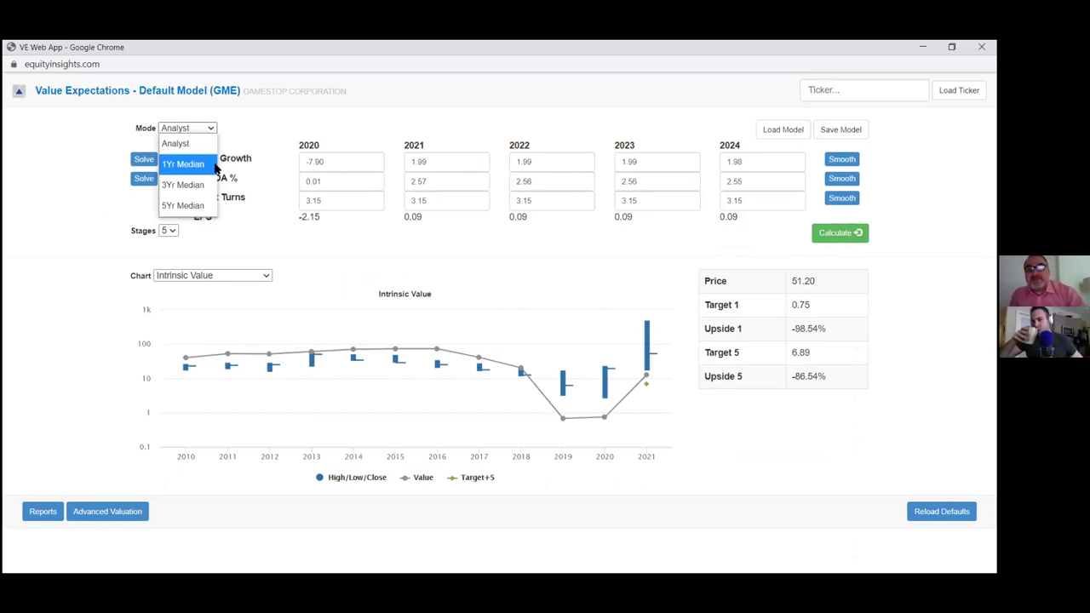
Step: Set the model's Mode to 1Yr Median
click(215, 169)
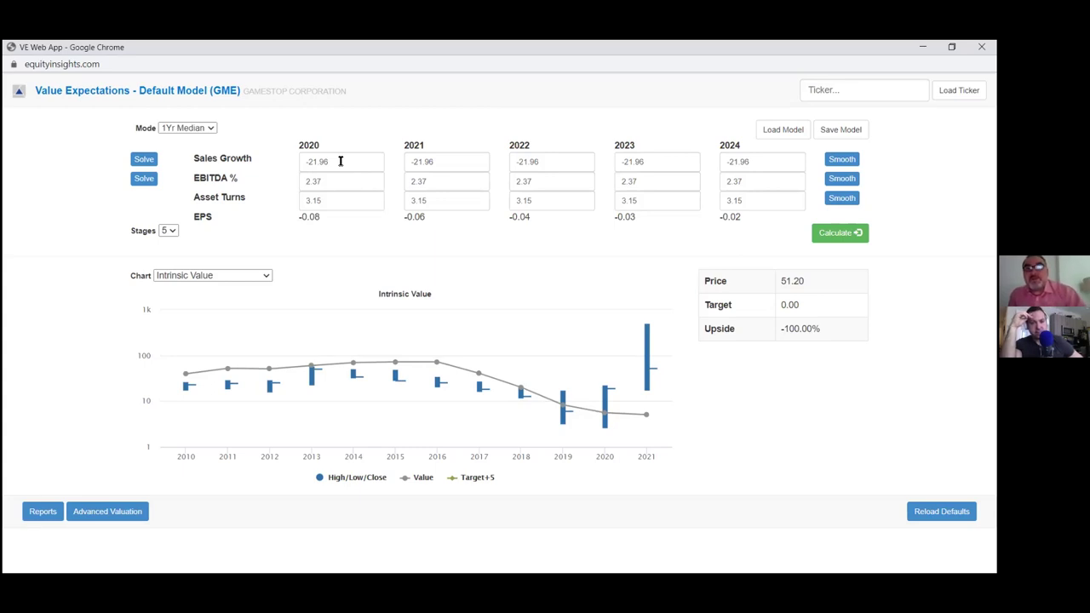
Step: Set Stages to 2 with 11% sales growth for 2021, then recalculate
click(169, 231)
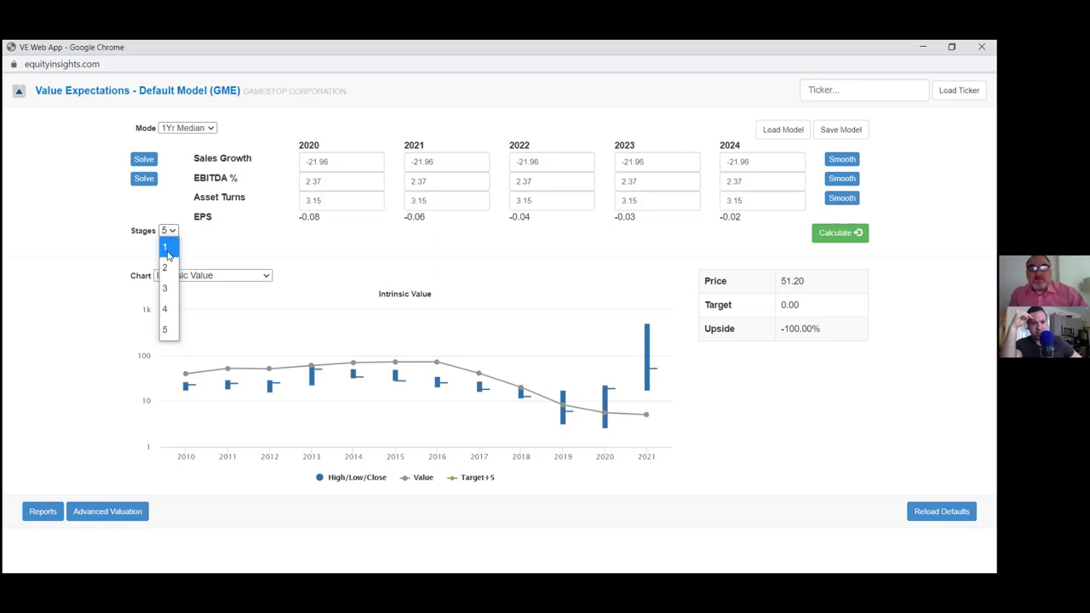
click(168, 269)
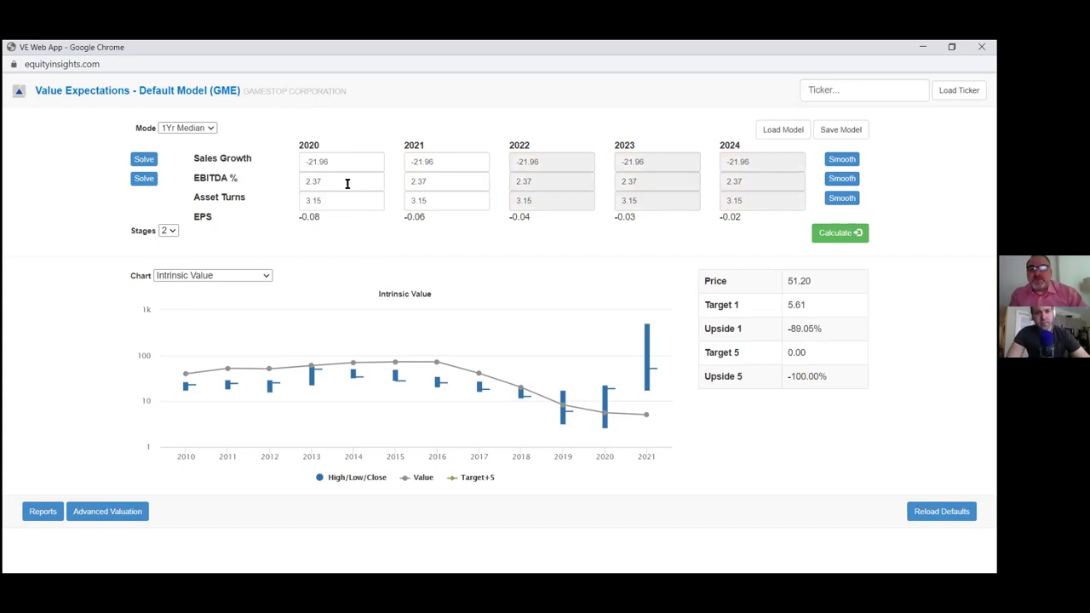
click(465, 162)
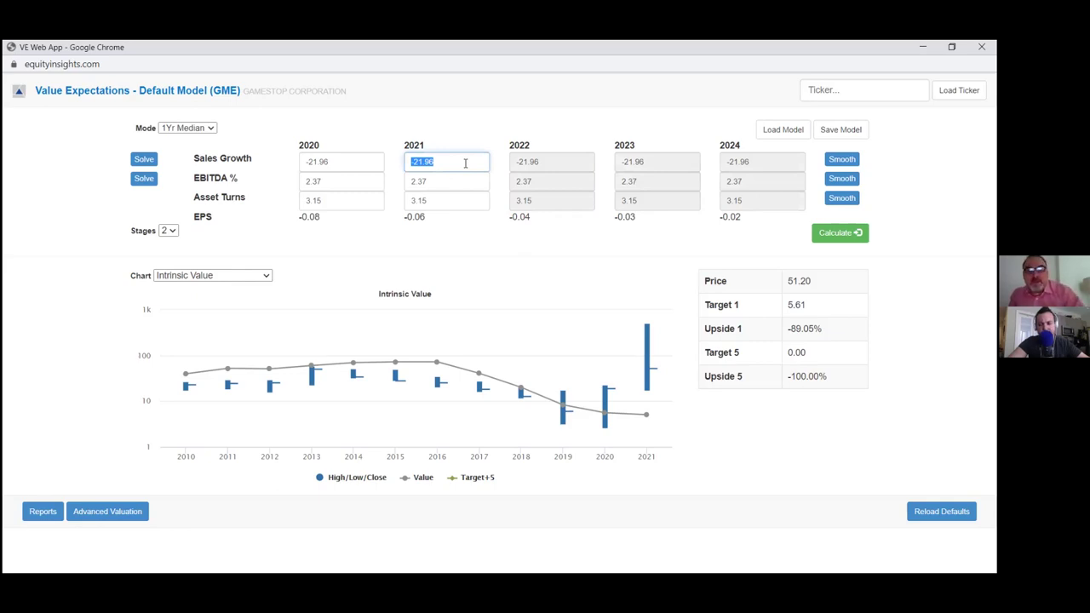
text(11)
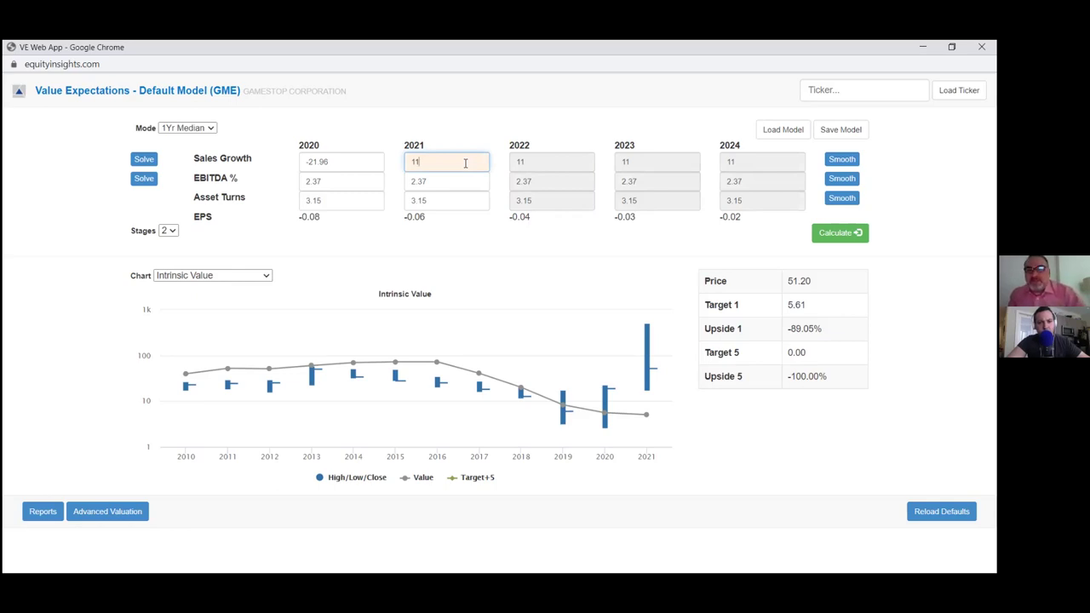
click(843, 234)
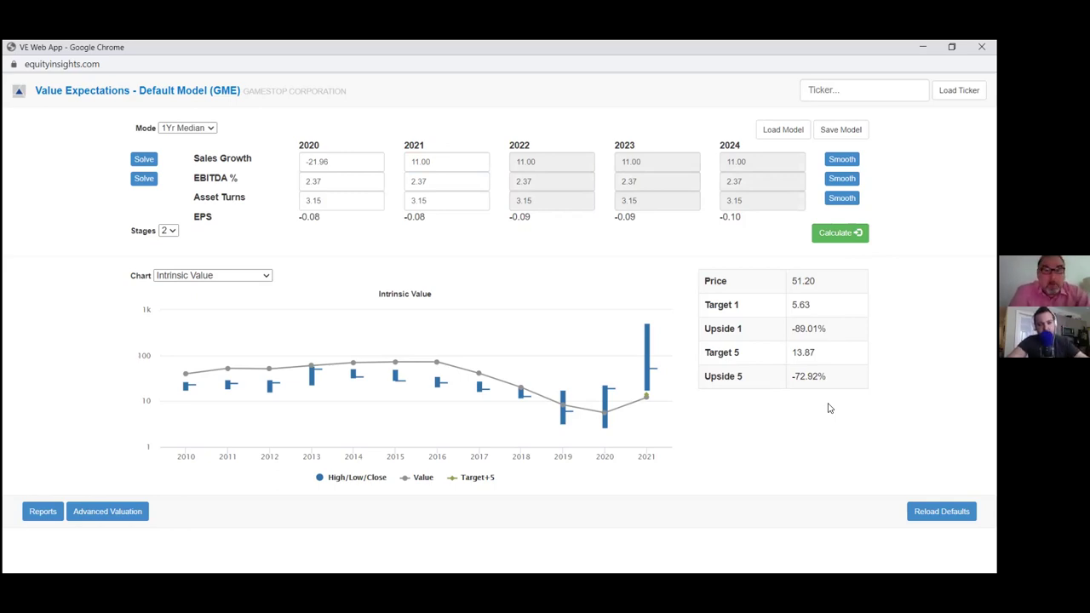
click(170, 234)
Step: Restore five stages, ramp EBITDA evenly to 5% by 2024, and recalculate
click(170, 334)
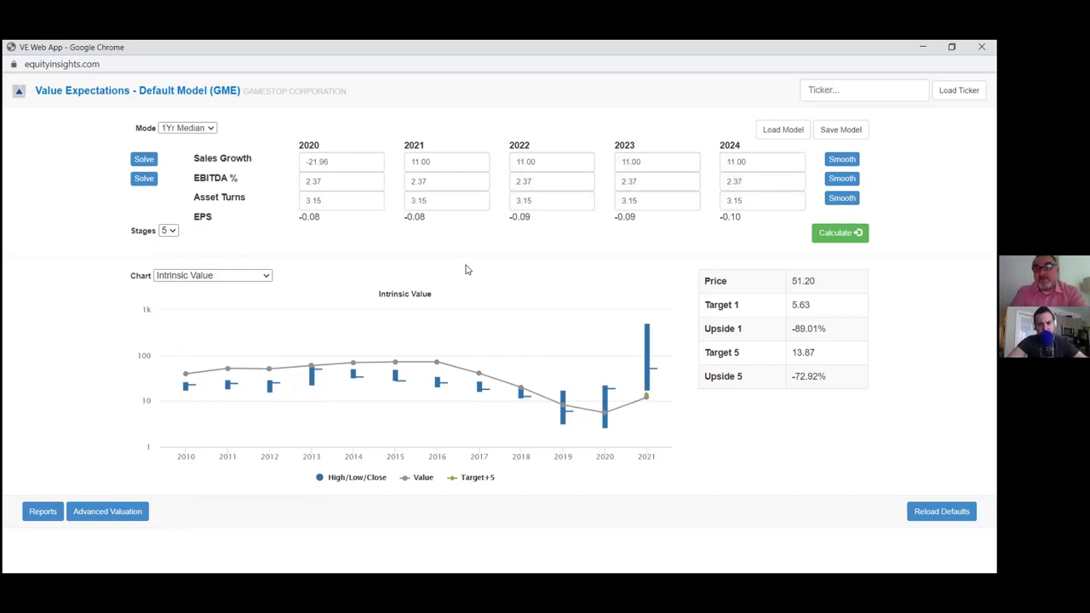
double_click(749, 182)
text(5)
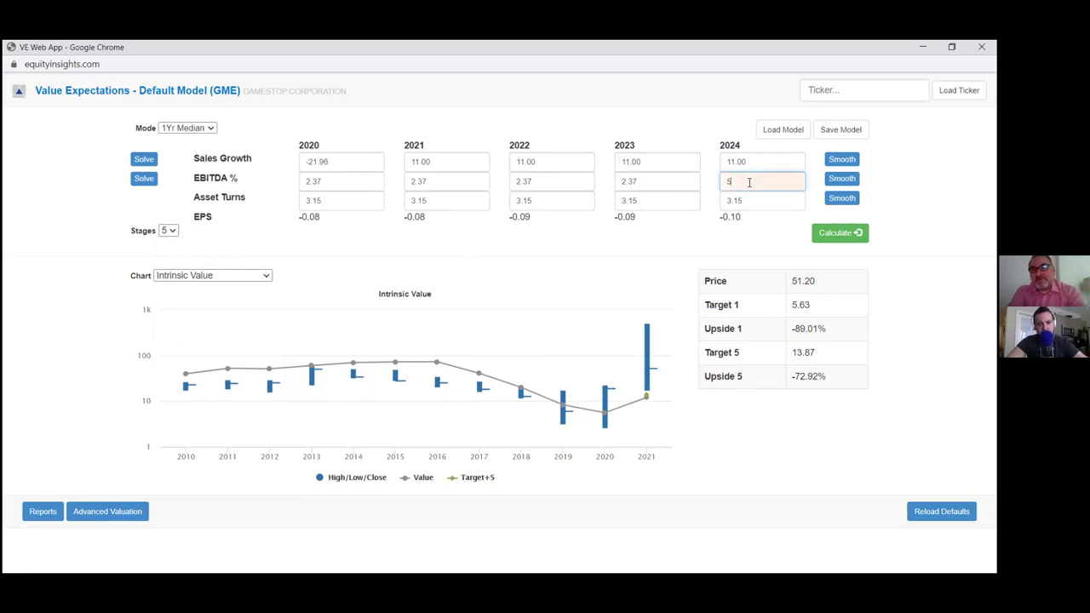
click(842, 180)
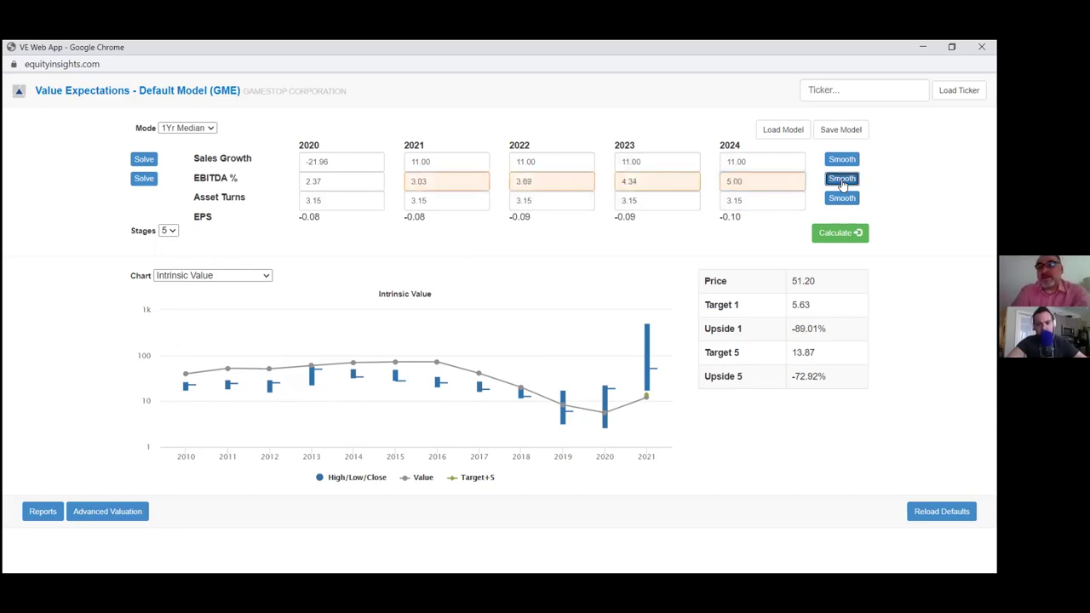
click(835, 235)
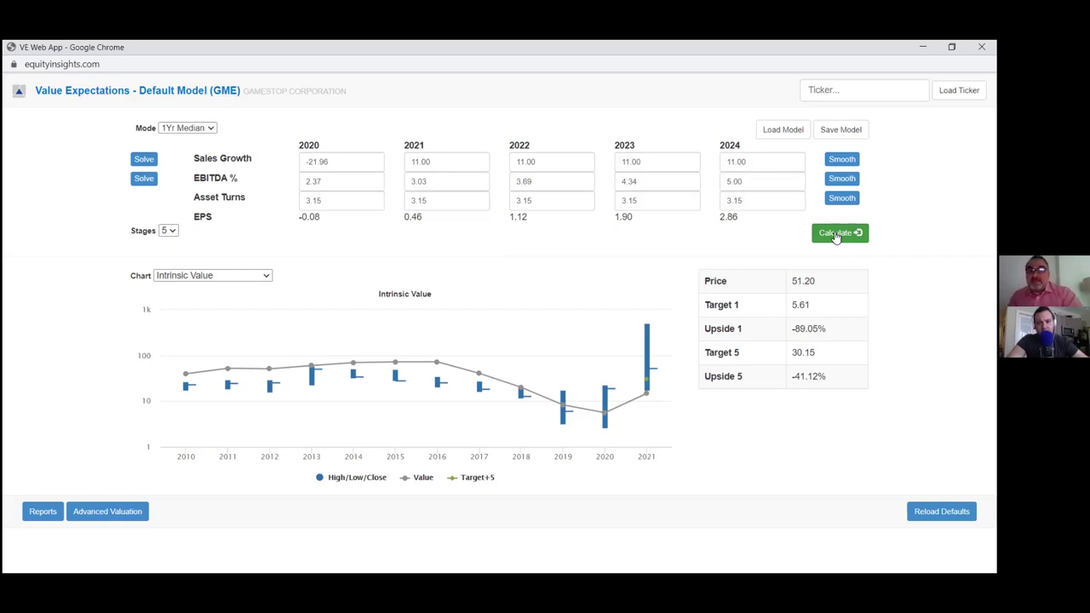
Step: Set 2022–2024 sales growth to 0 and recalculate, then enter 6 for 2024 EBITDA %
double_click(545, 163)
text(0)
double_click(653, 163)
text(0)
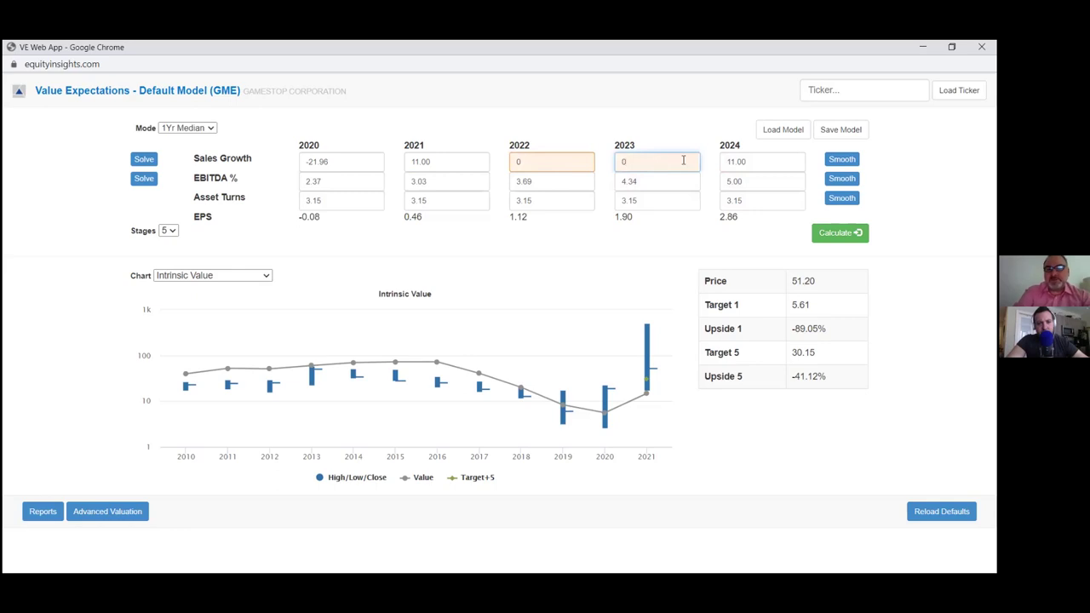
double_click(746, 162)
text(0)
click(838, 235)
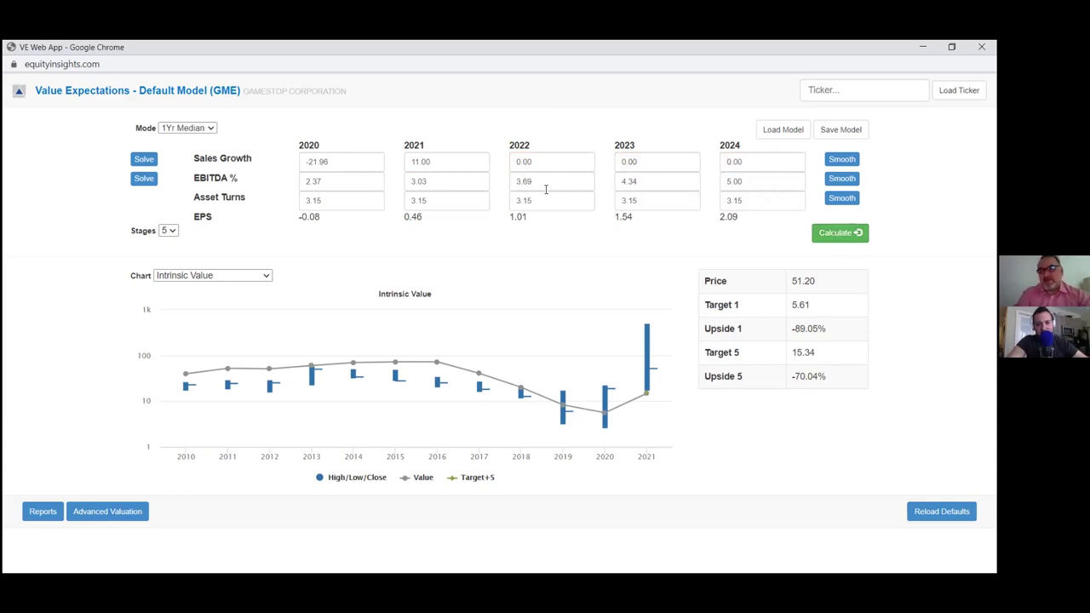
double_click(760, 181)
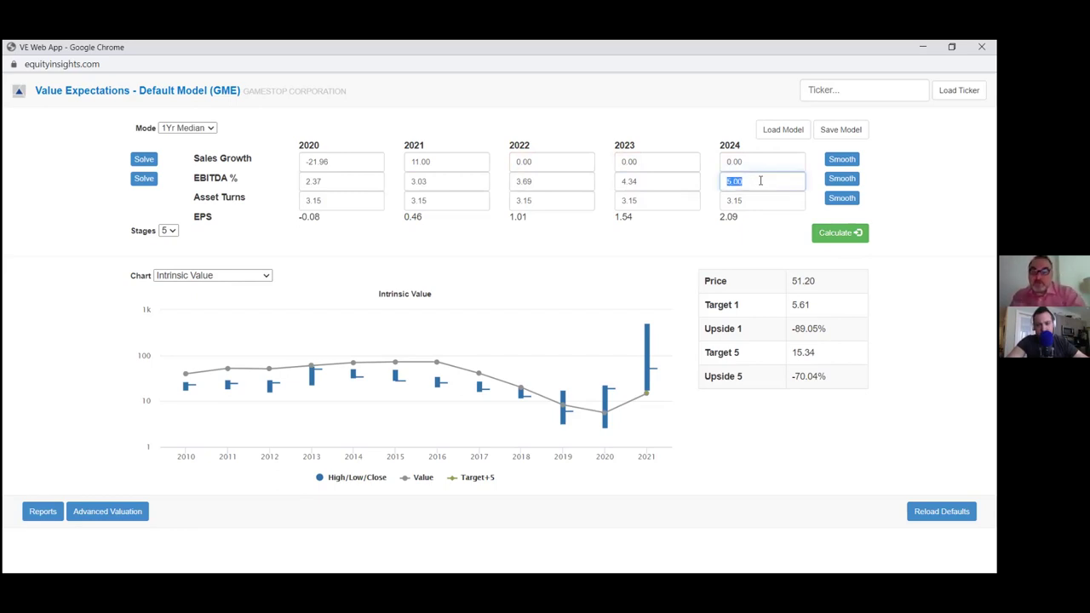
text(6)
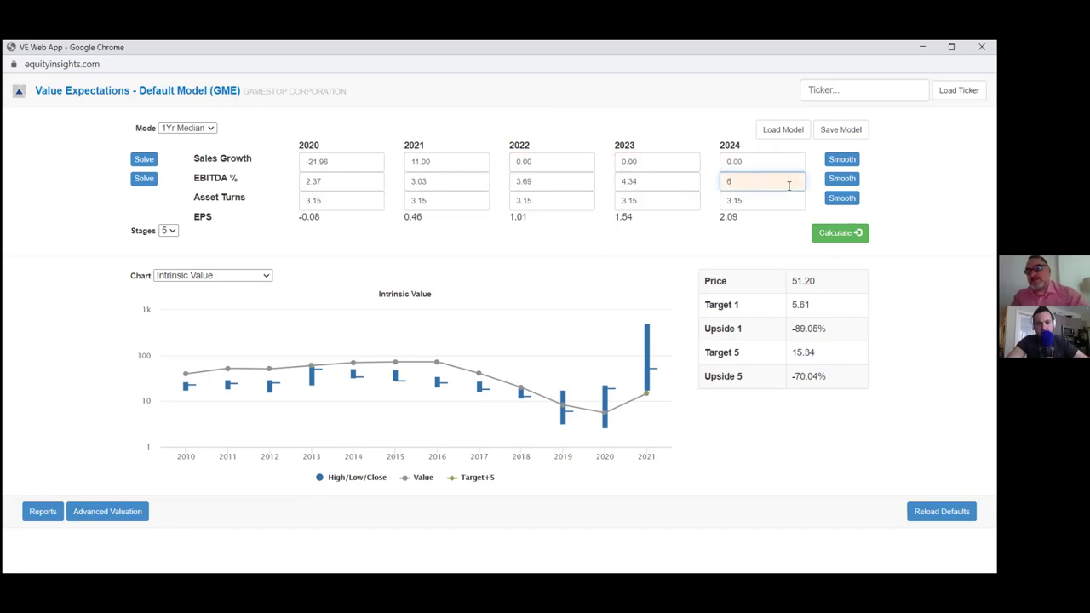
Step: Chart EBITDA Margin, ramp margins evenly to 6% by 2024, and recalculate
click(269, 276)
click(234, 332)
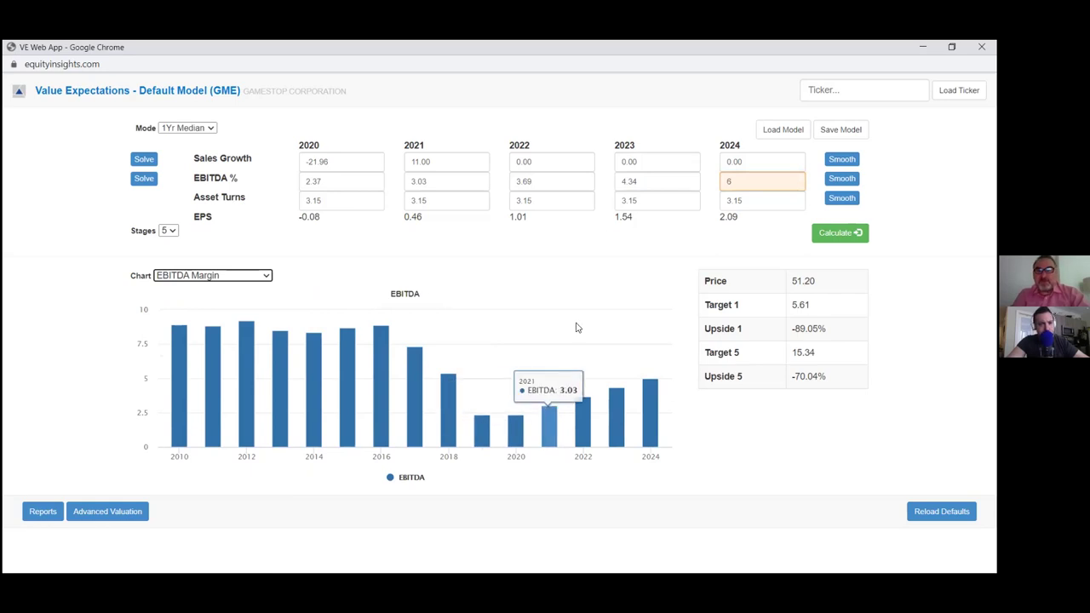
click(831, 183)
click(839, 234)
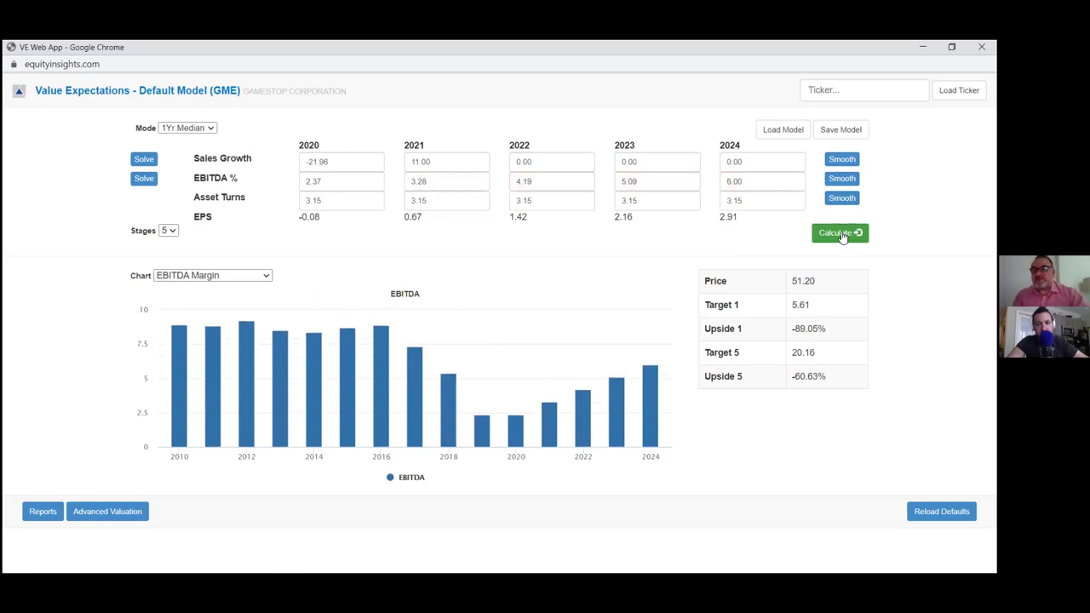
Step: Raise 2024 EBITDA margin to 8%, smooth the ramp, and recalculate to Target 5 30.58
double_click(750, 185)
text(8)
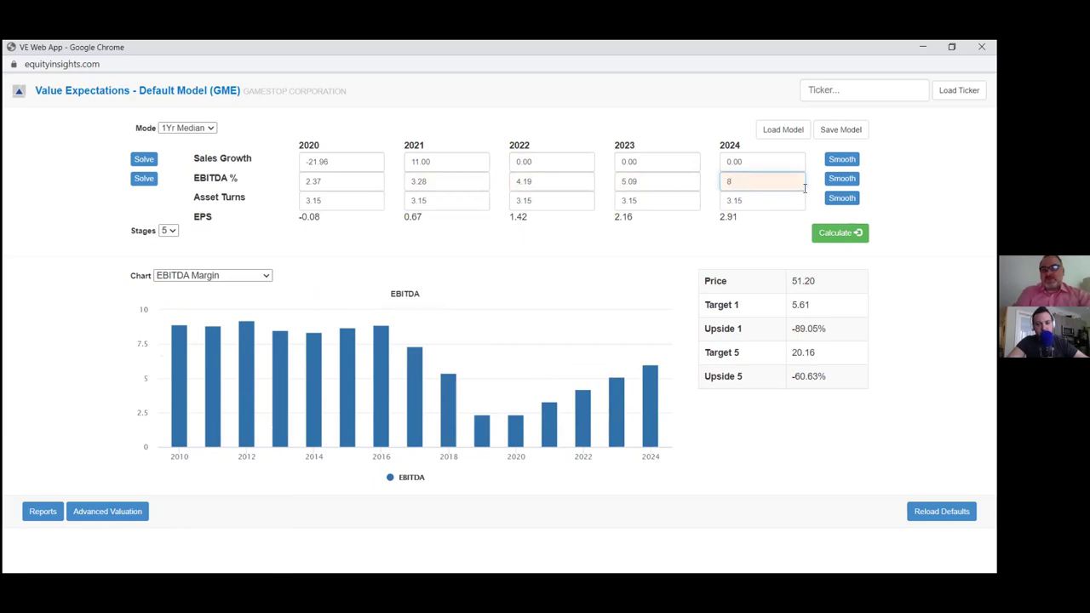
click(839, 179)
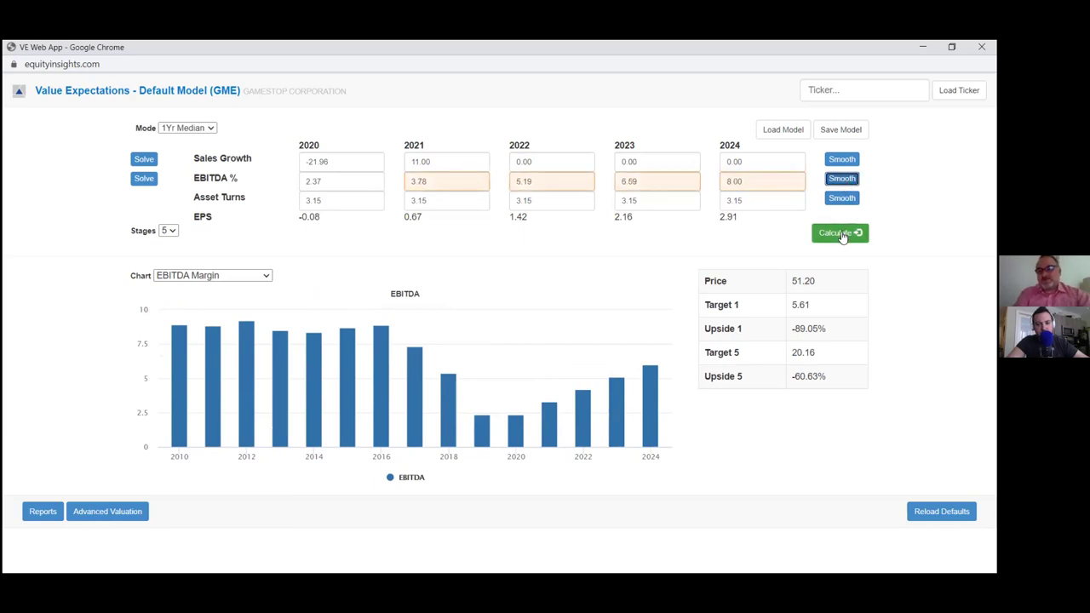
click(841, 234)
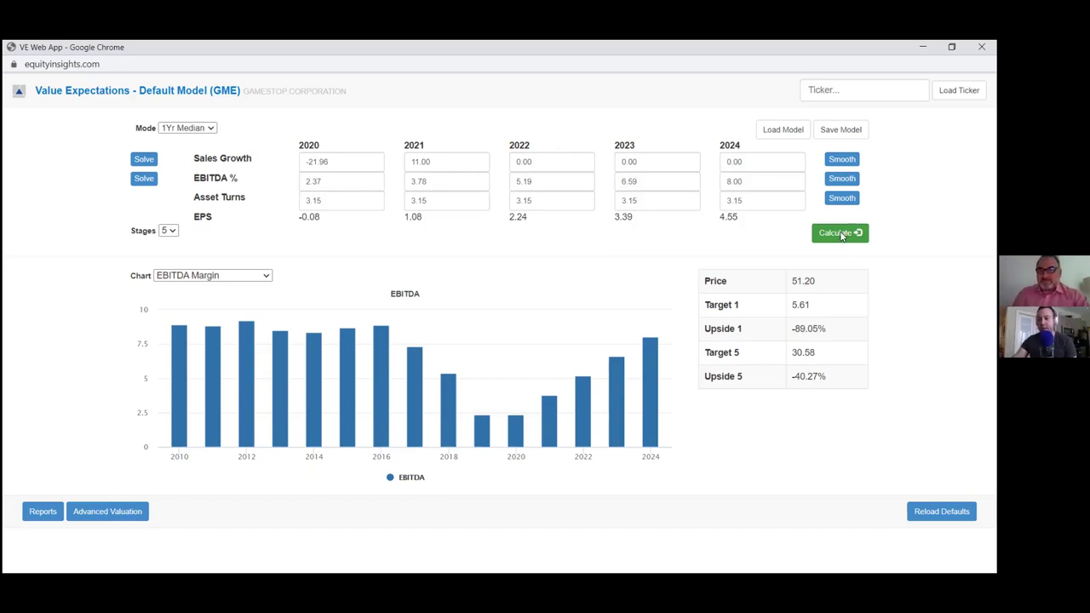
Step: Set the 2024 EBITDA margin to 4%, smooth the margin path, and recalculate
click(752, 184)
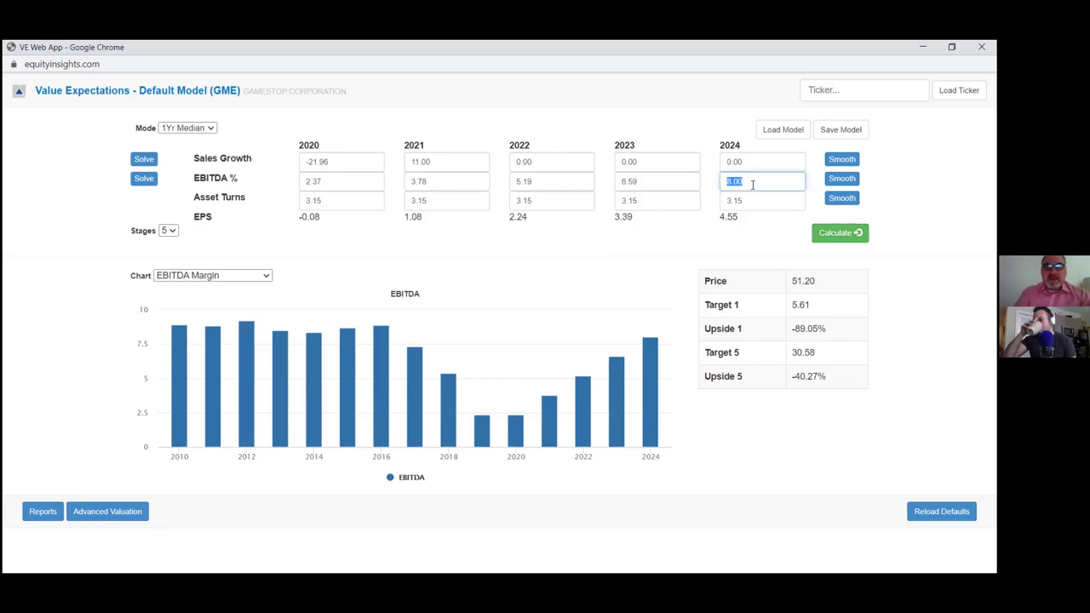
text(4)
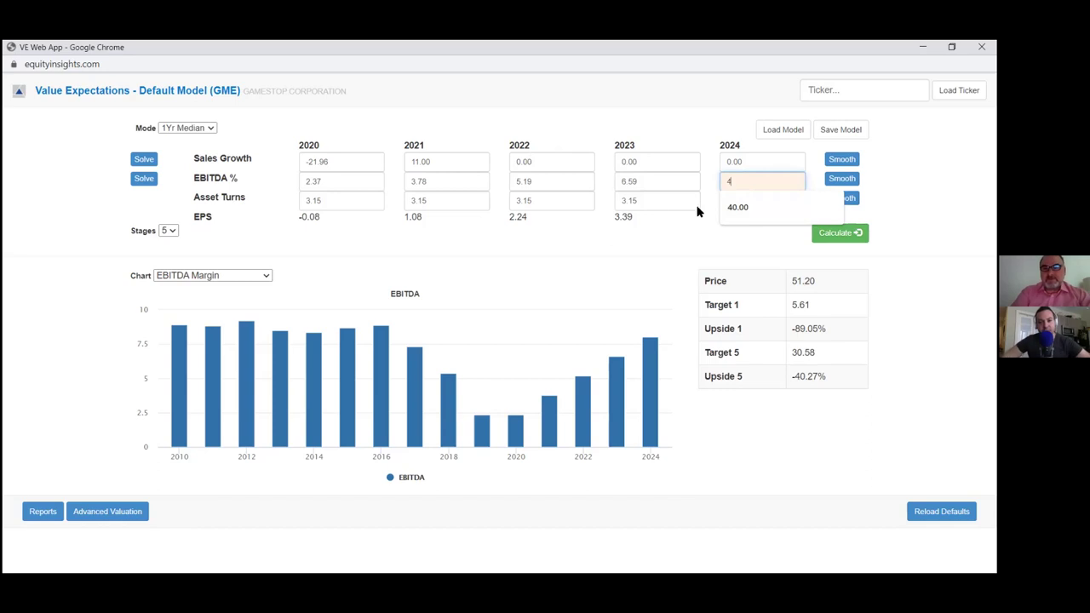
click(843, 181)
click(843, 233)
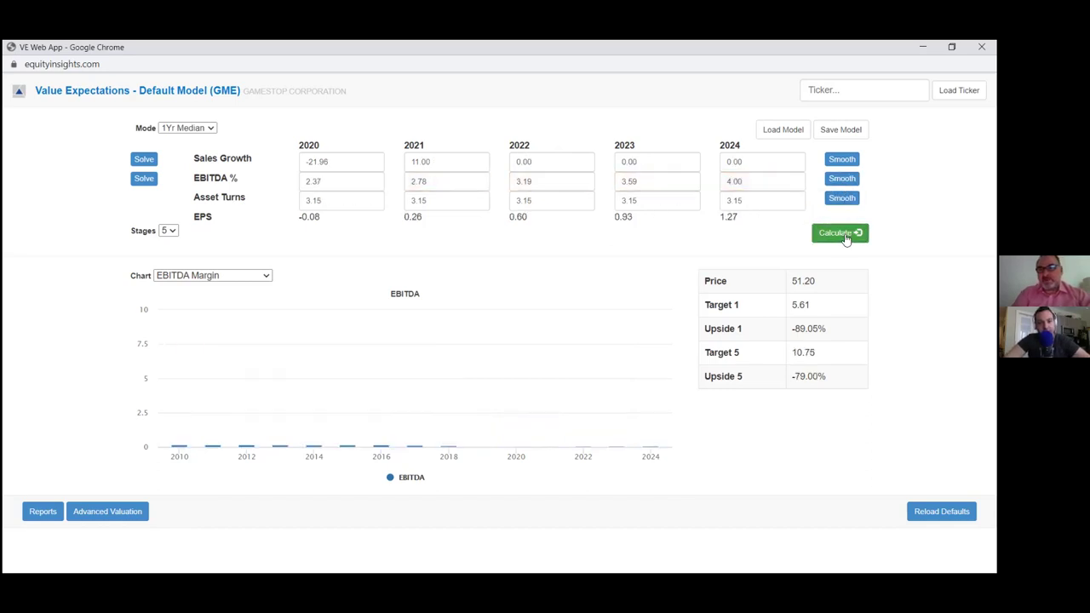
Step: Lower the 2024 EBITDA margin to 2.5%, smooth it, and recalculate so Target 5 drops to 4.25
double_click(754, 179)
text(2.5)
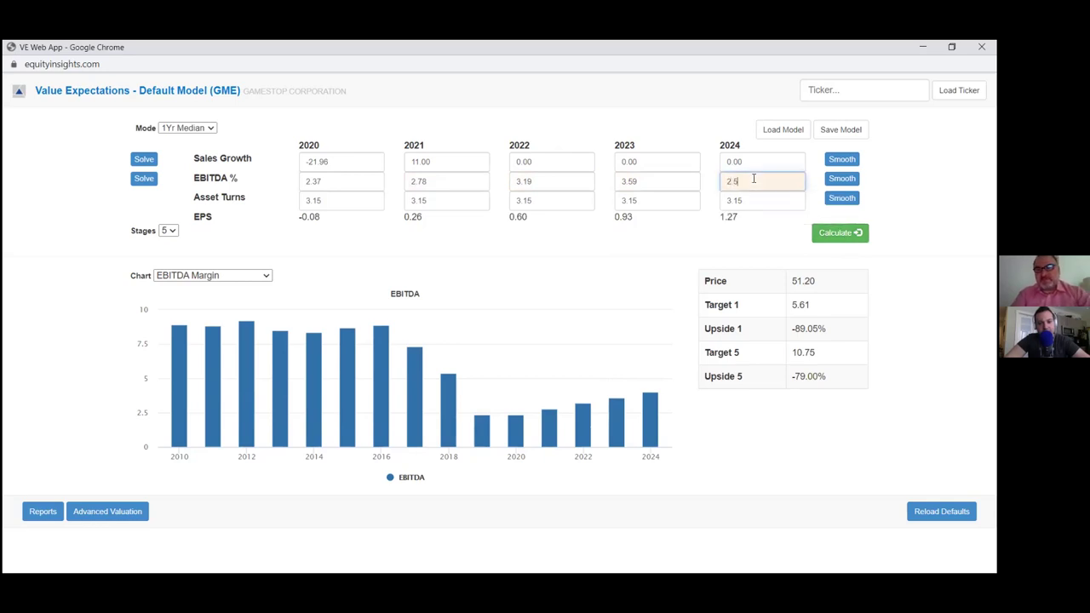
click(833, 180)
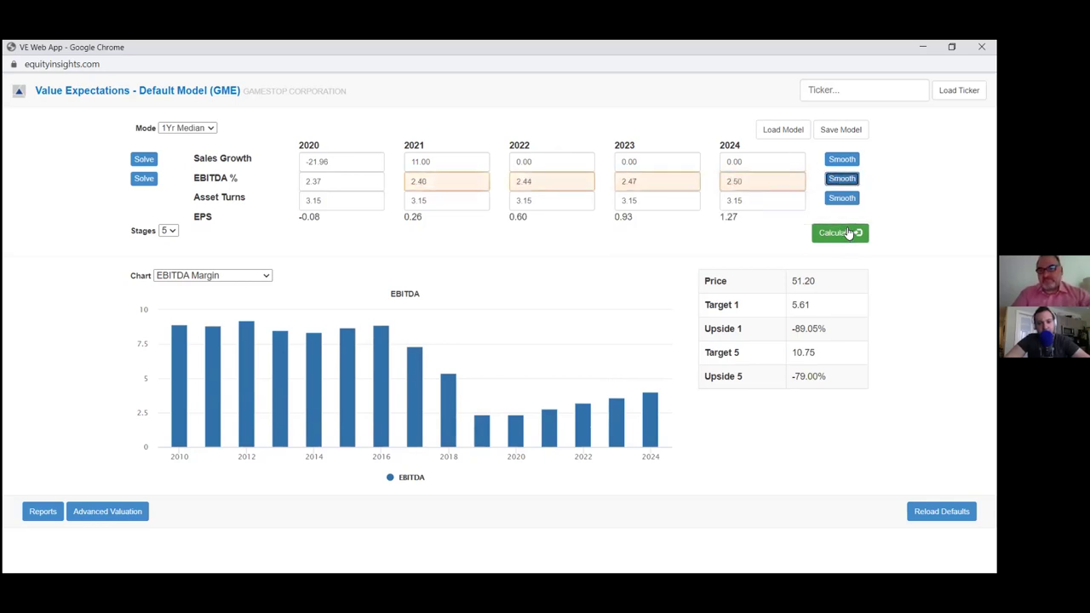
click(851, 233)
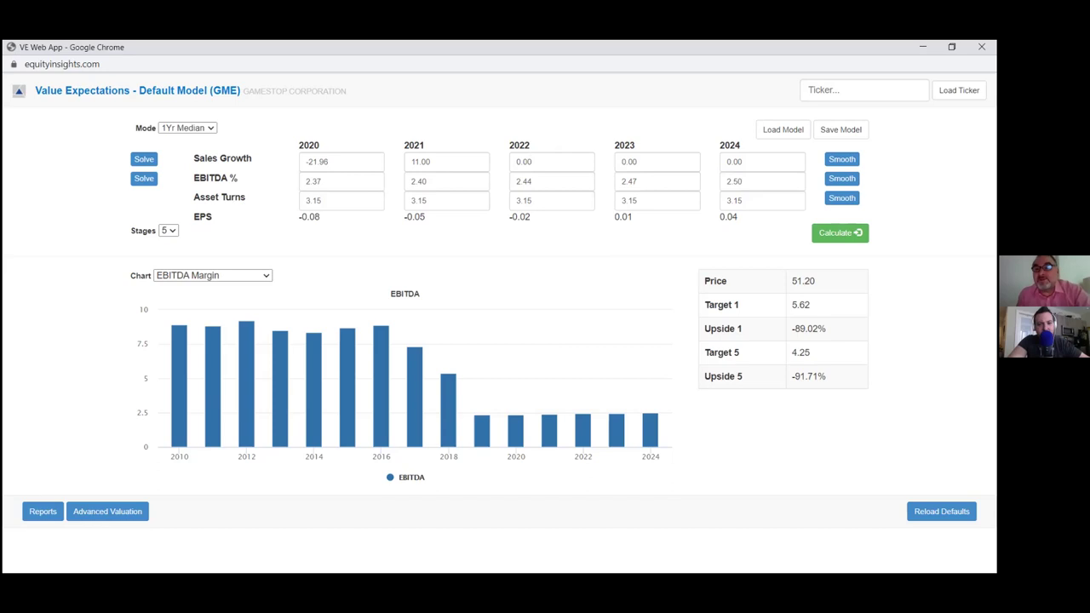
Step: Look up ticker tsla and load TSLA TESLA INC's default Value Expectations model
click(849, 93)
text(tsla)
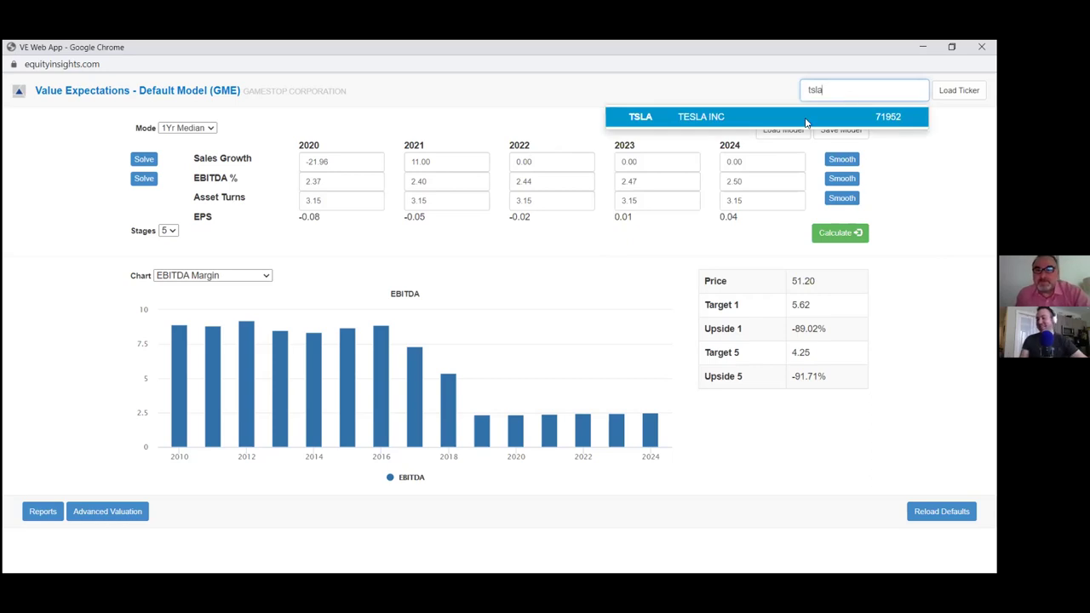
click(805, 122)
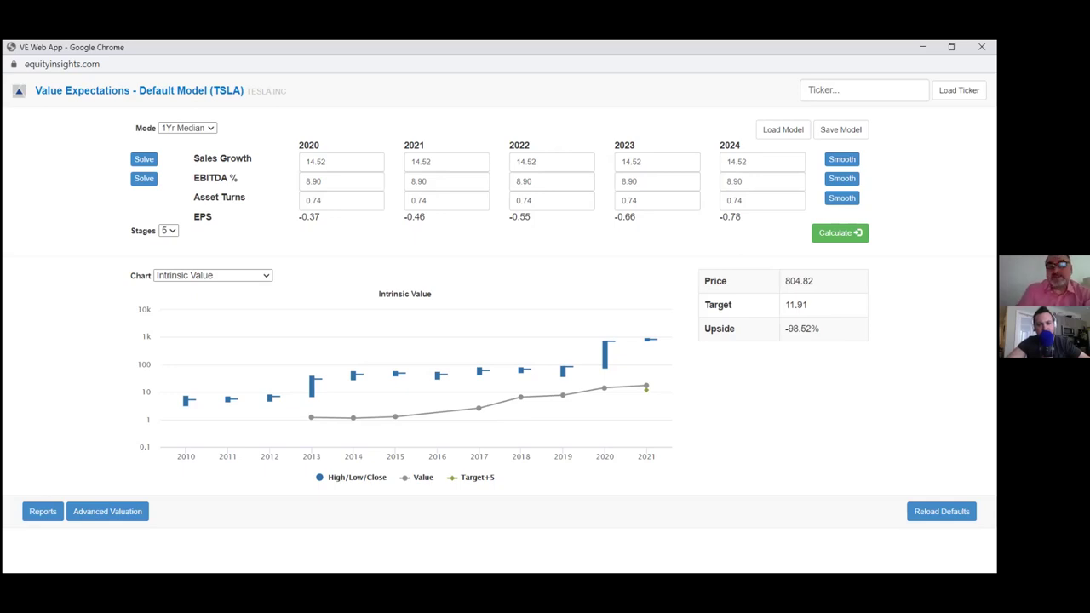
Step: Set the Tesla model's Stages to 2
click(172, 233)
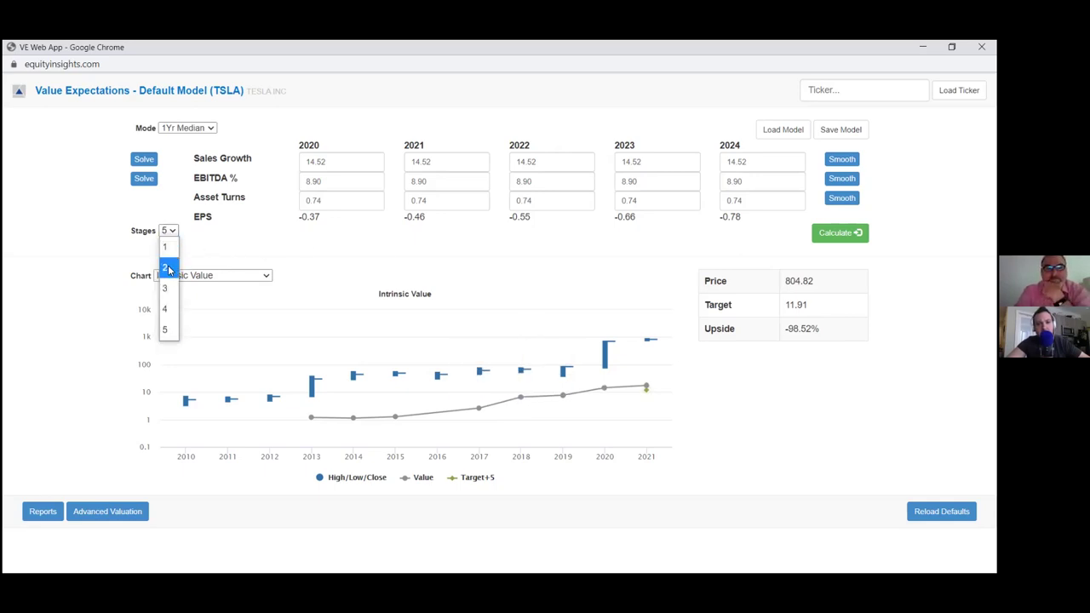
click(168, 269)
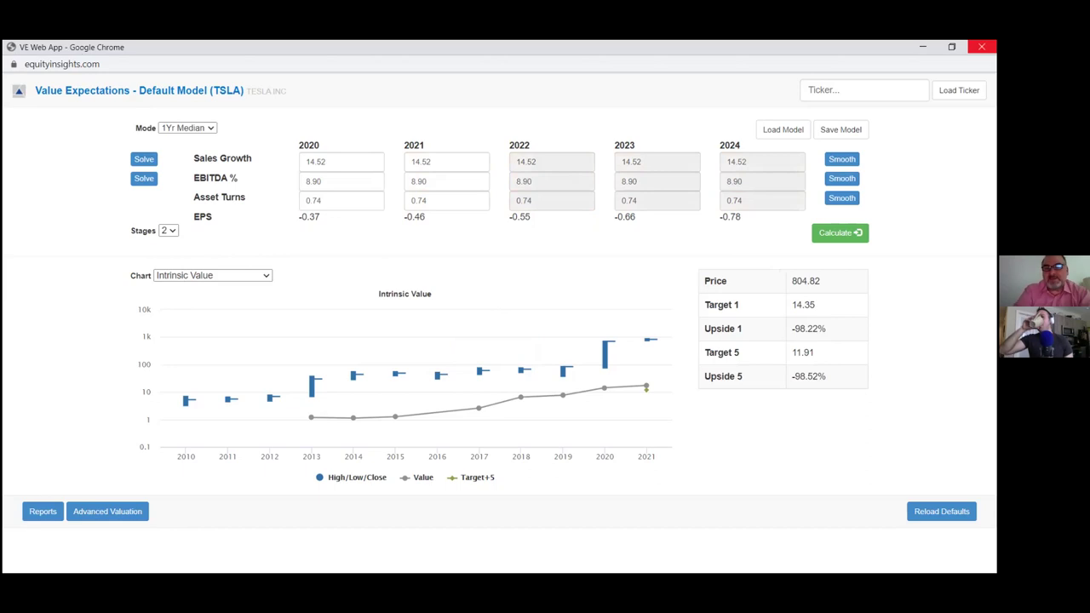
Step: Close the TSLA valuation window and load the Tesla Inc company page
key(ctrl+w)
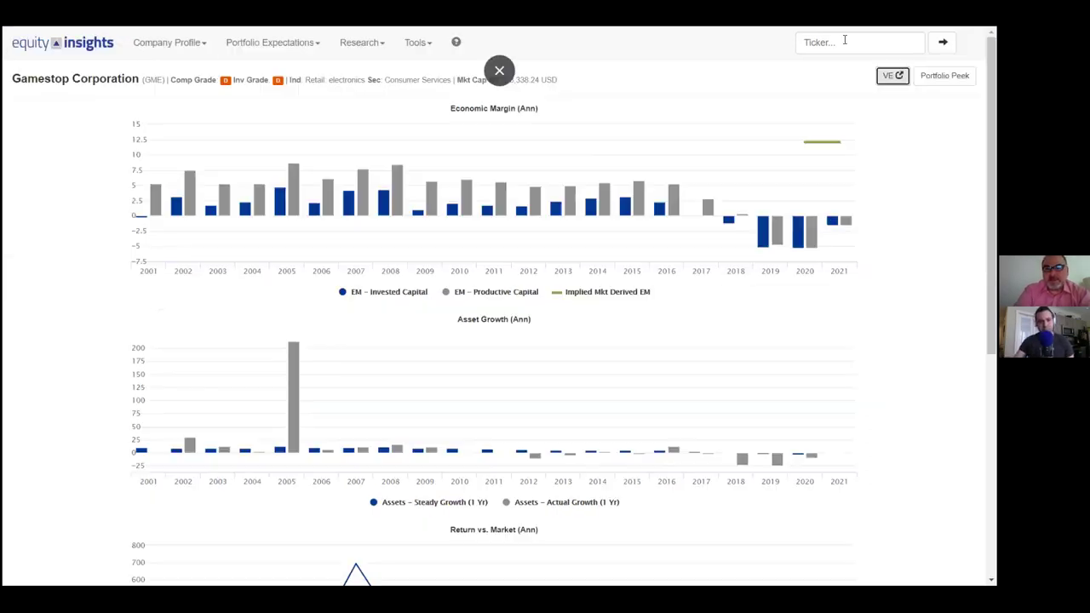
click(845, 40)
text(tsla)
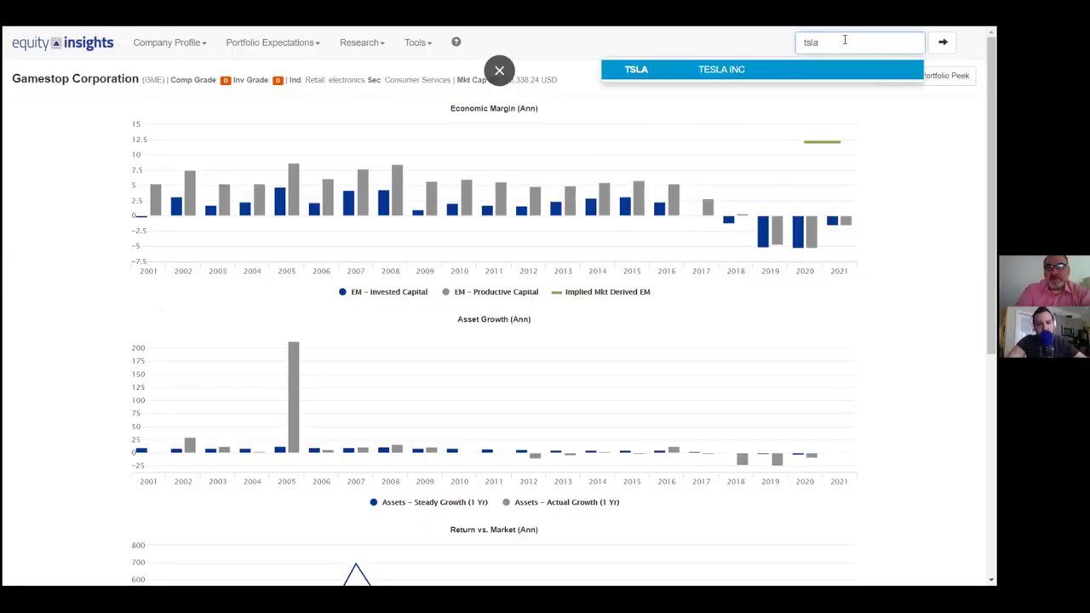
click(792, 73)
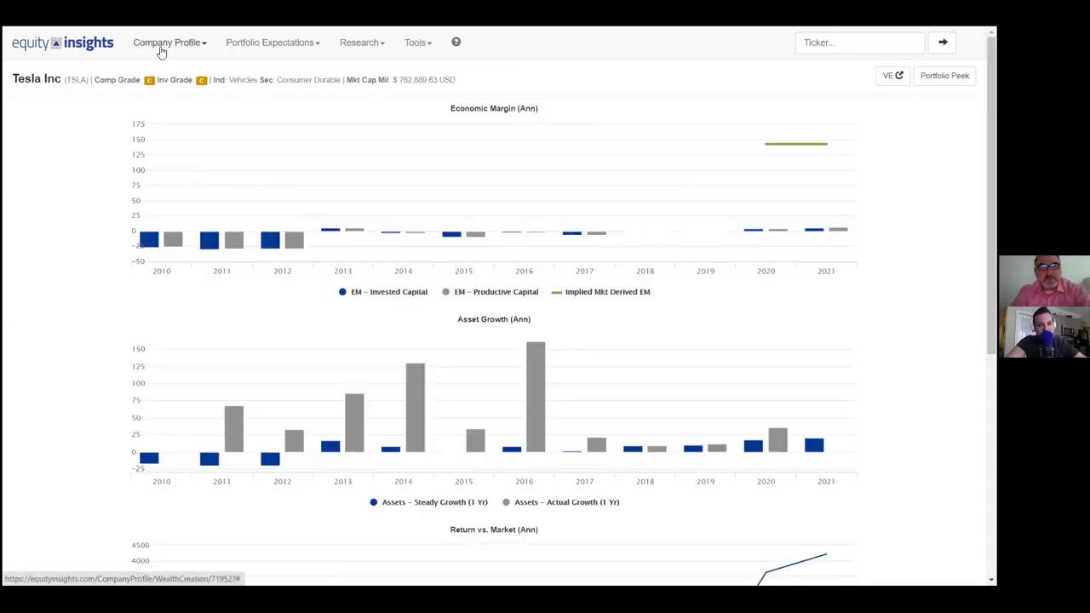
Step: Open Tesla's Snapshot profile page and scroll through its grades and charts
click(161, 49)
click(165, 77)
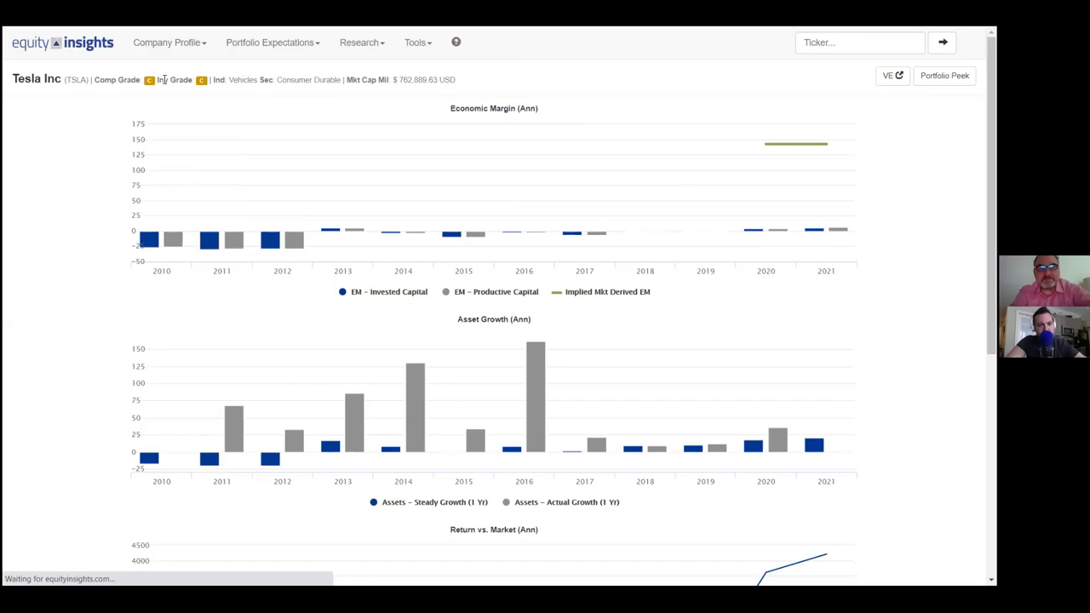
scroll(164, 78, down, 5)
scroll(164, 78, down, 4)
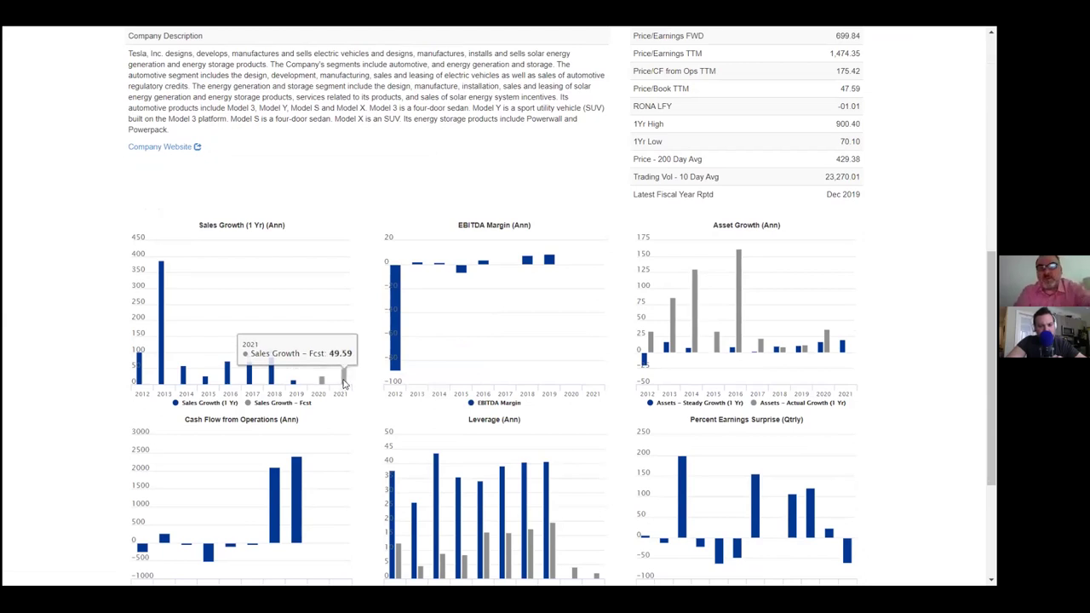
scroll(344, 384, up, 6)
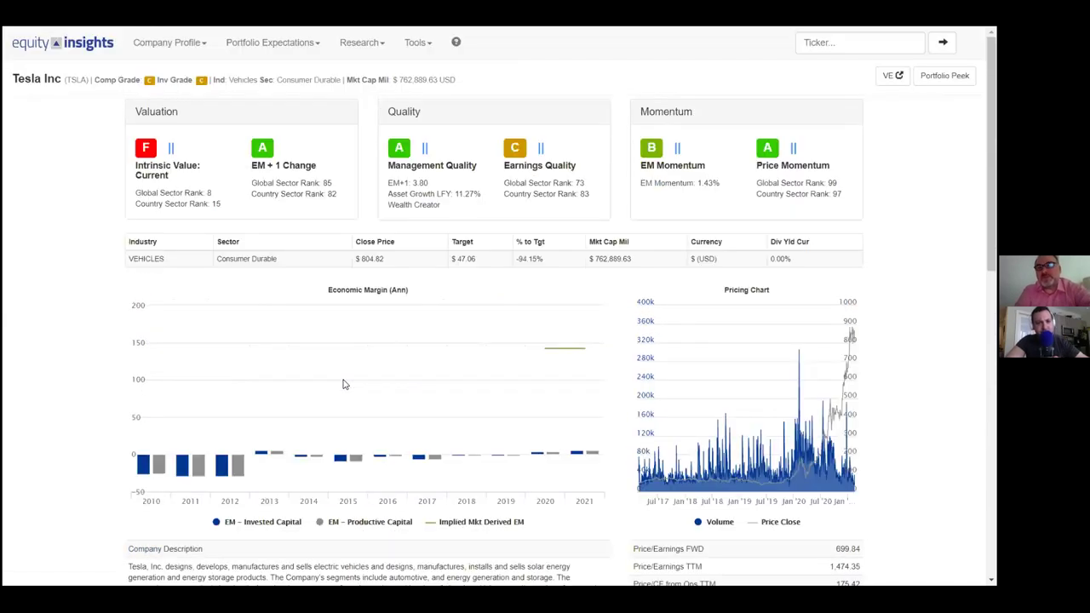
mouse_move(418, 457)
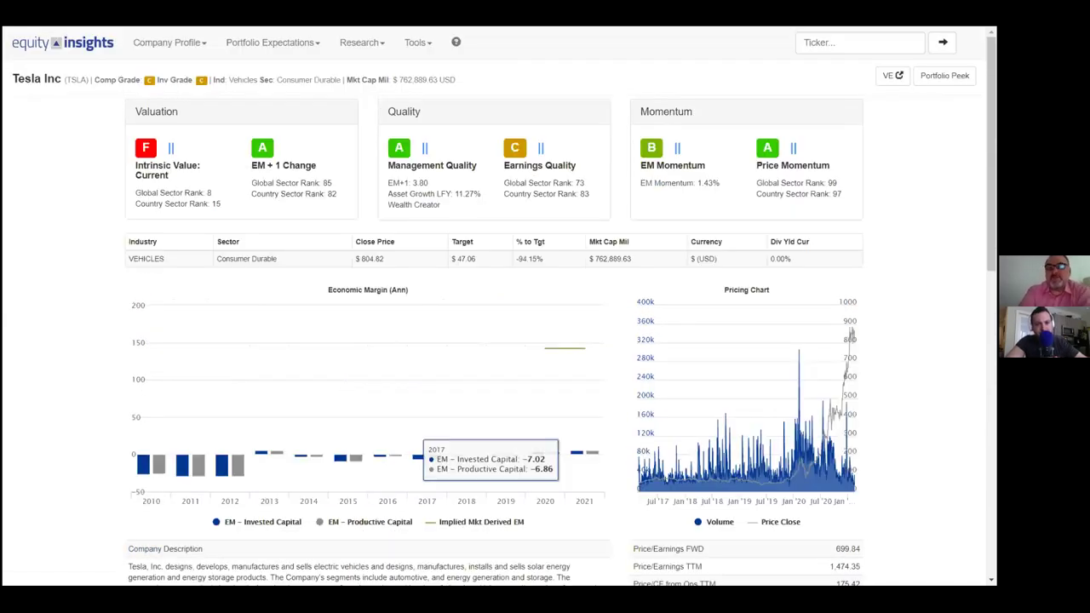
Step: Open Tesla's Value Expectations model, set 2020 sales growth to 27% and 2021 to 49%, and recalculate
click(892, 75)
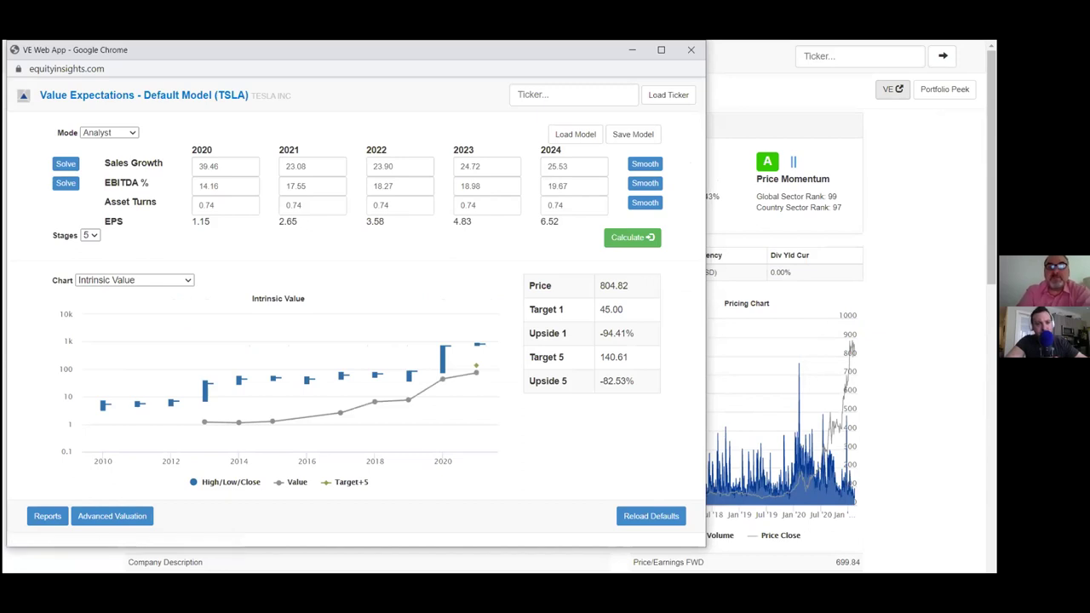
double_click(223, 172)
text(27)
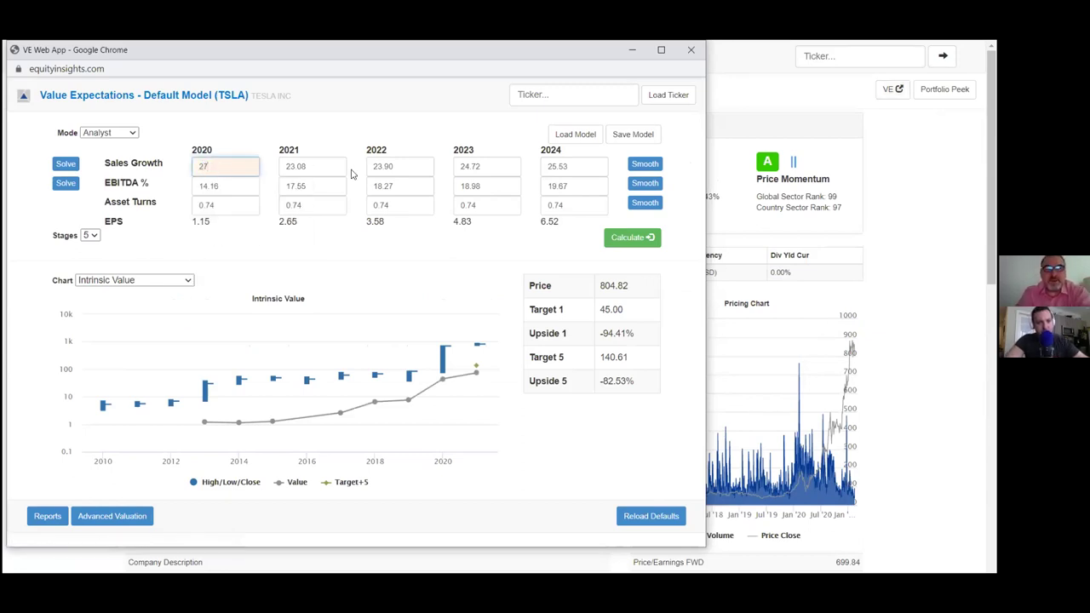
double_click(313, 168)
text(49)
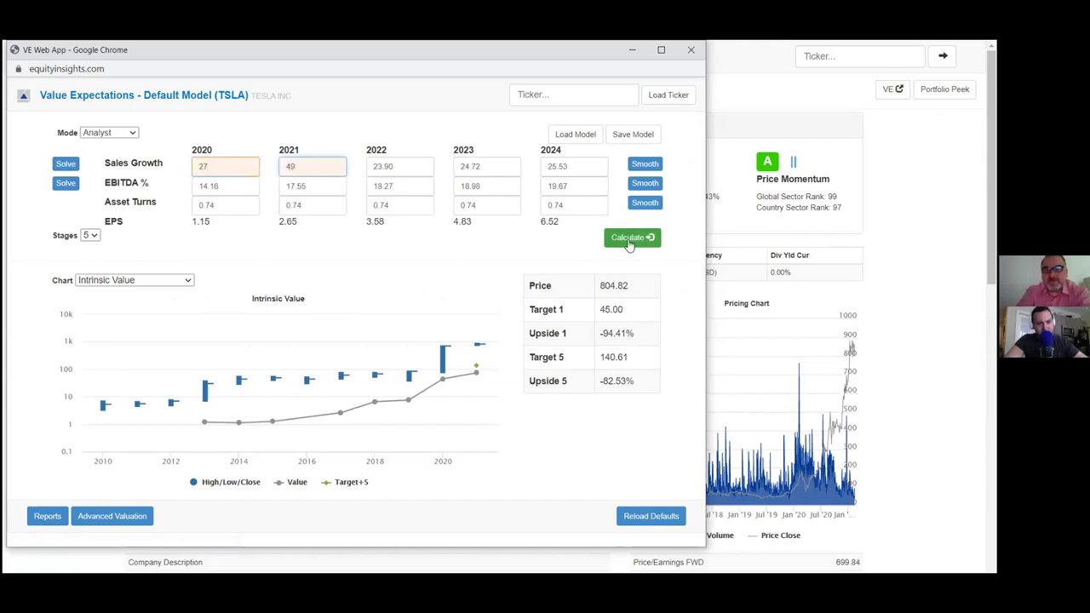
click(629, 238)
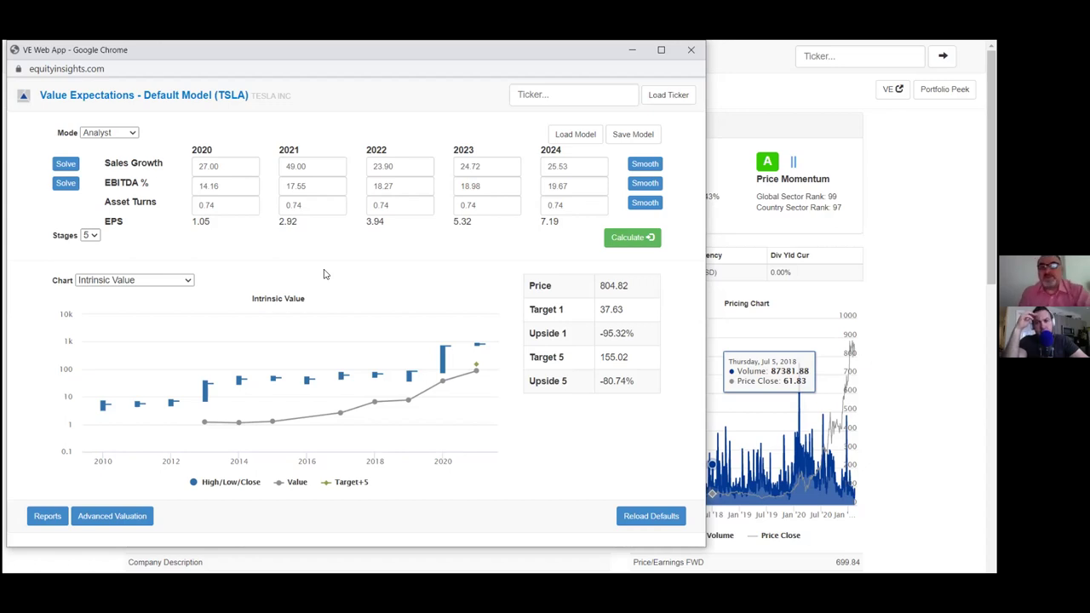
Step: Switch to two stages and solve sales growth to 92.33% to match the 804.82 price
click(92, 236)
click(89, 273)
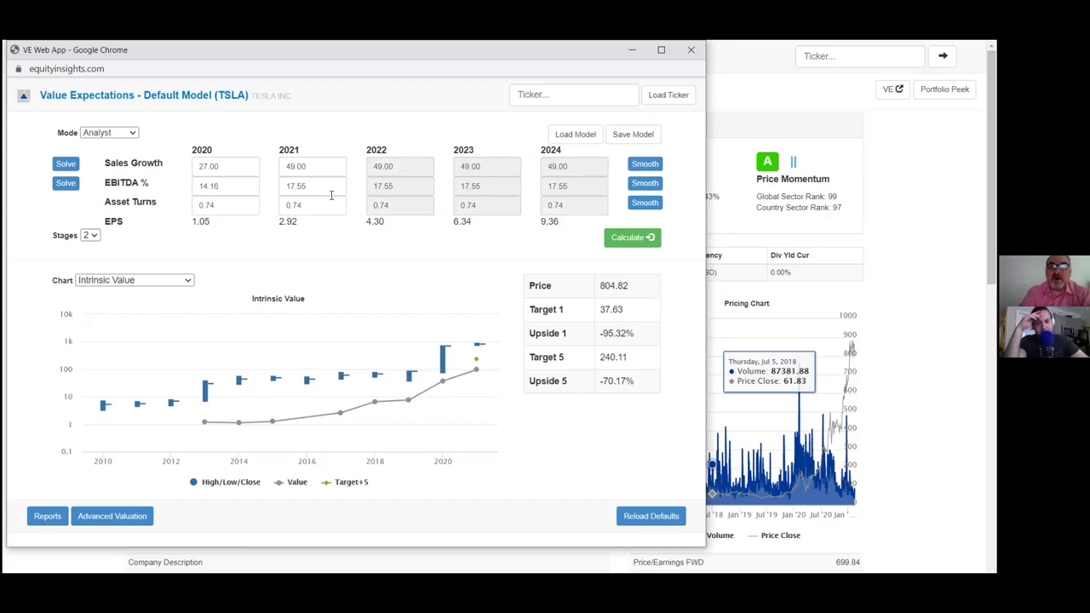
click(65, 164)
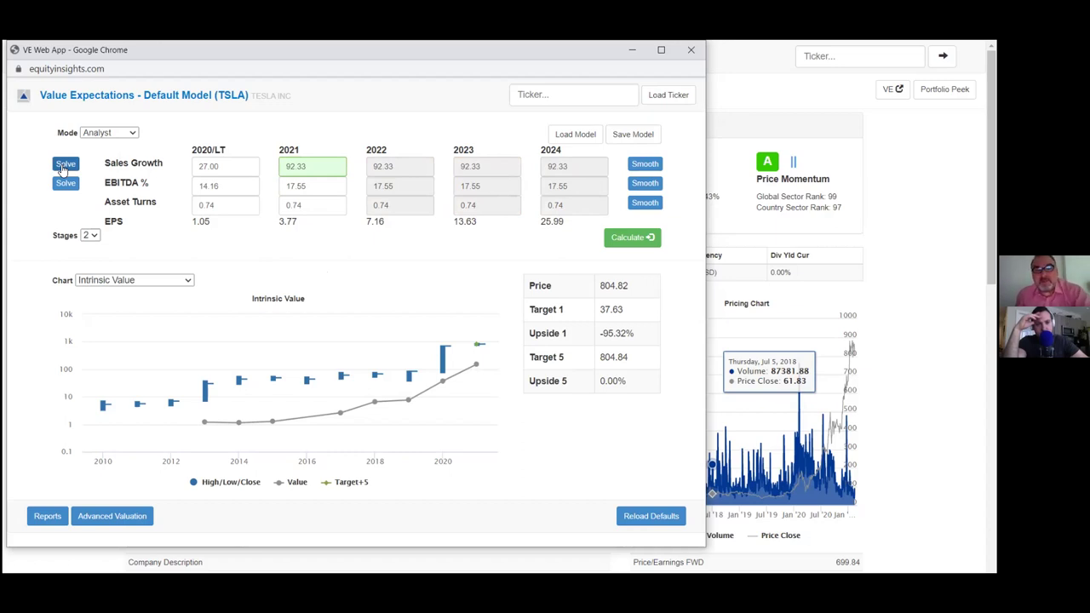
Step: Show the model's Reports as the projected Income Statement, with EPS reaching 25.99 by 2024
click(50, 513)
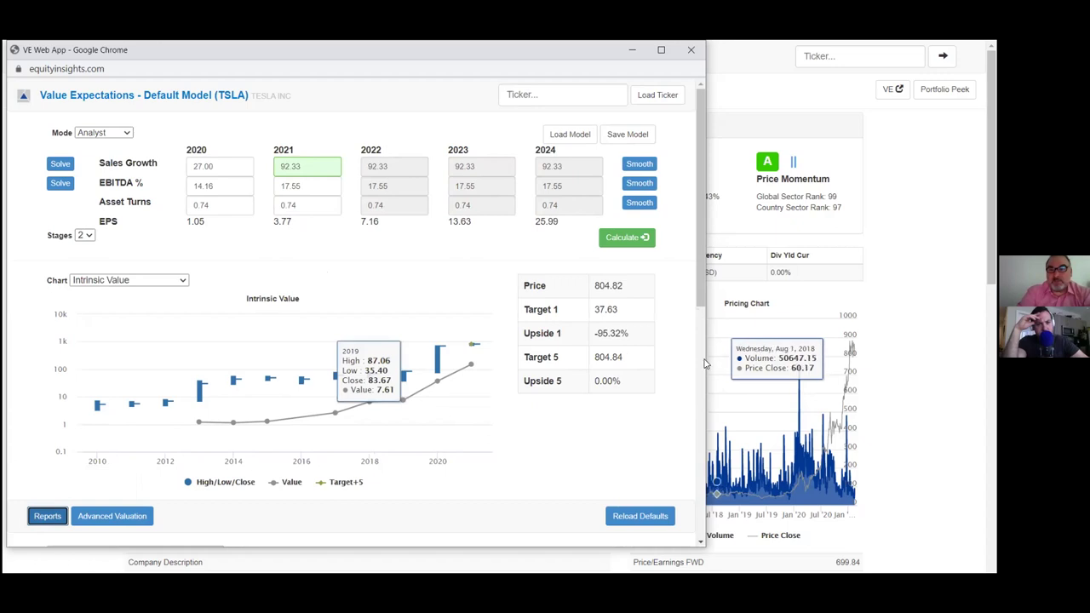
scroll(700, 363, down, 5)
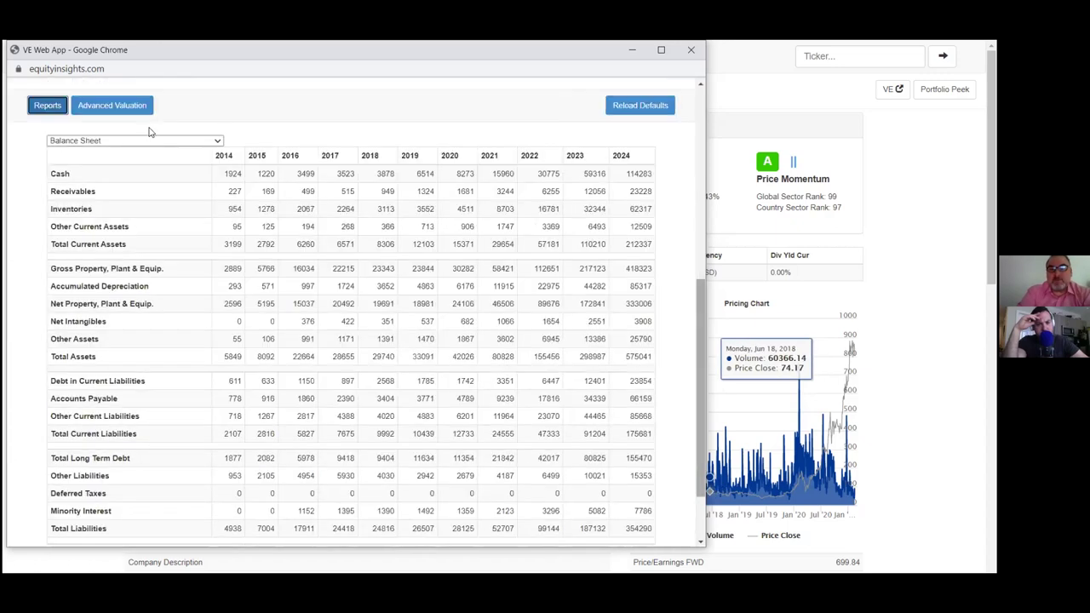
click(218, 141)
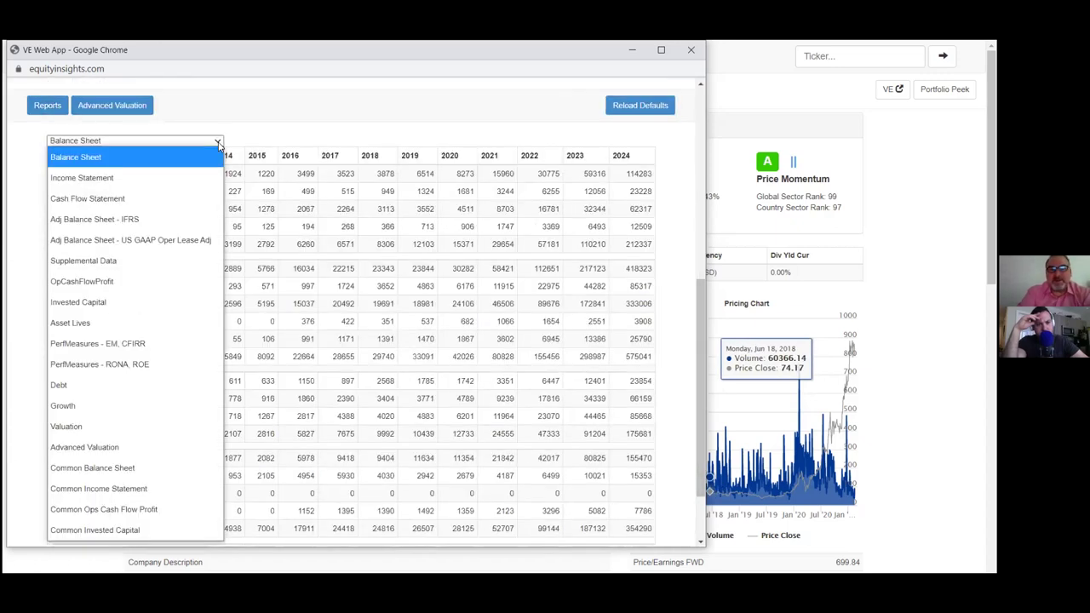
click(185, 181)
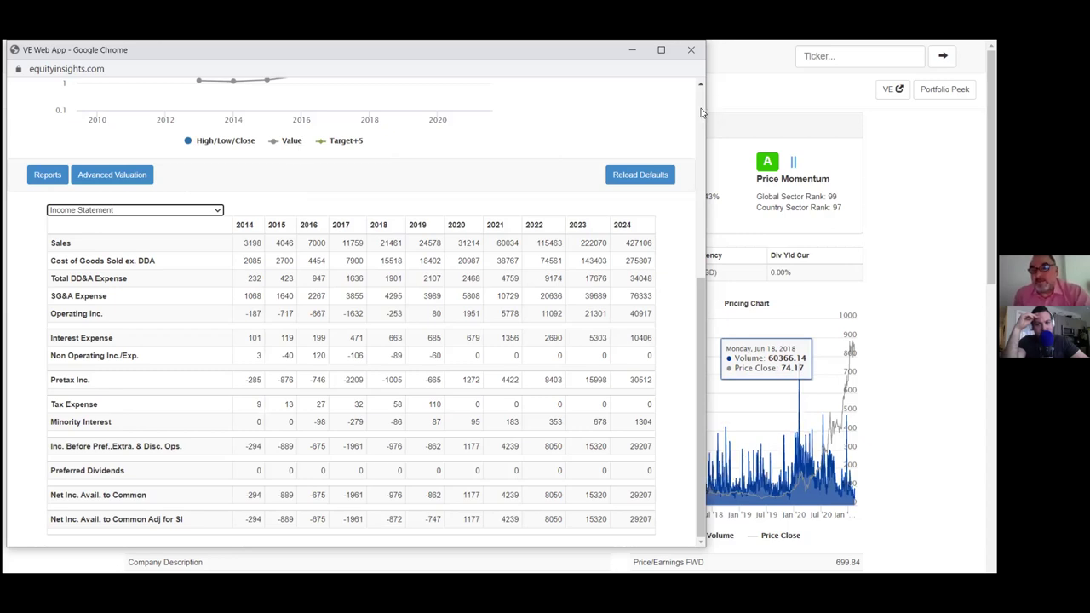
scroll(700, 112, up, 1)
scroll(700, 111, up, 4)
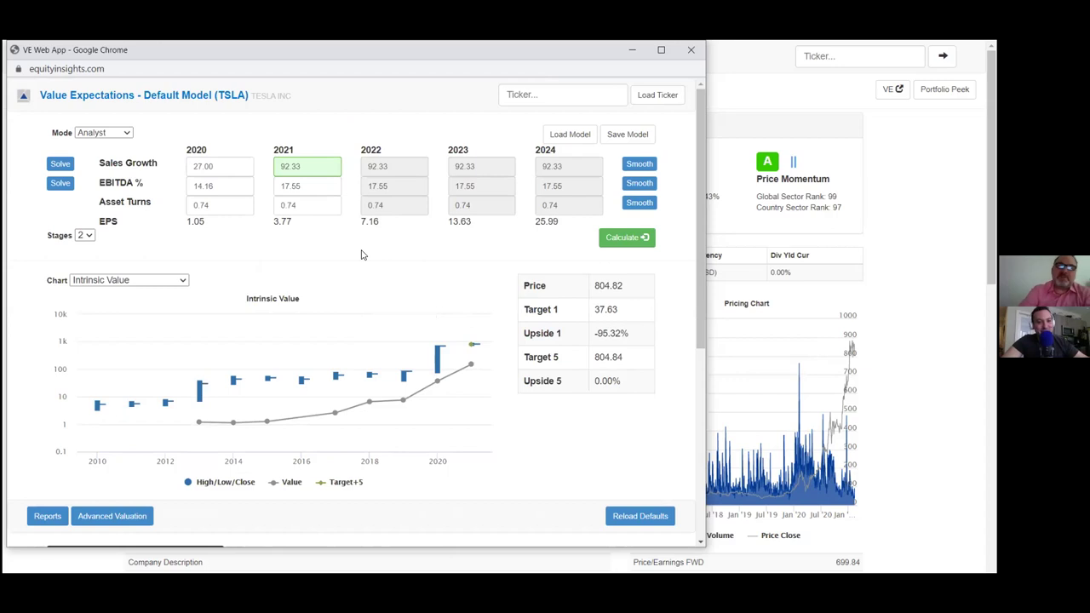
Step: Set 2021 EBITDA margin to 30%, re-solve sales growth to 47.50%, and review the refreshed income statement
click(310, 194)
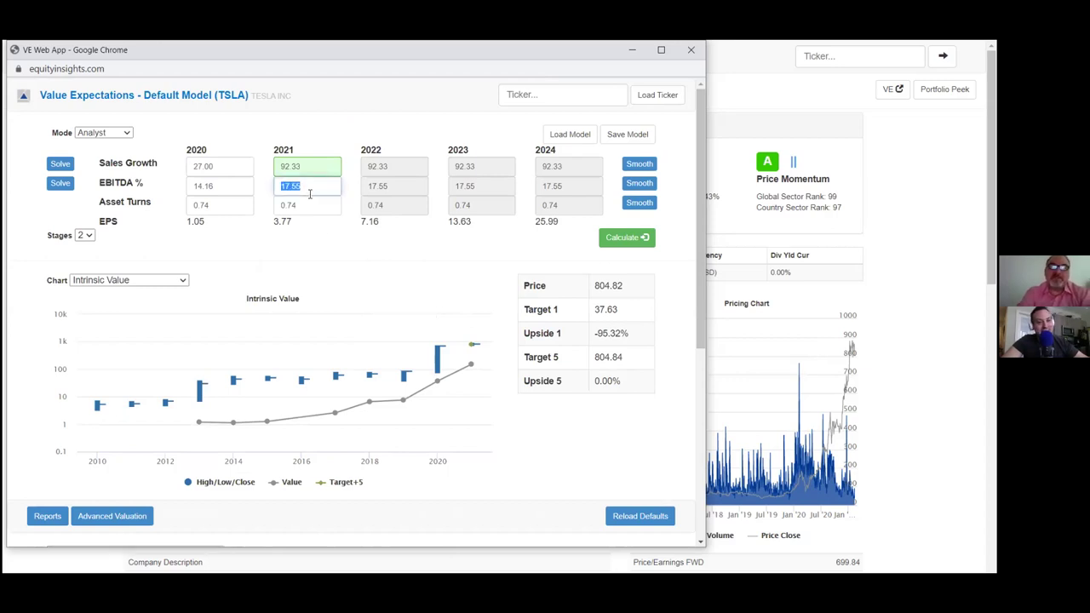
text(30)
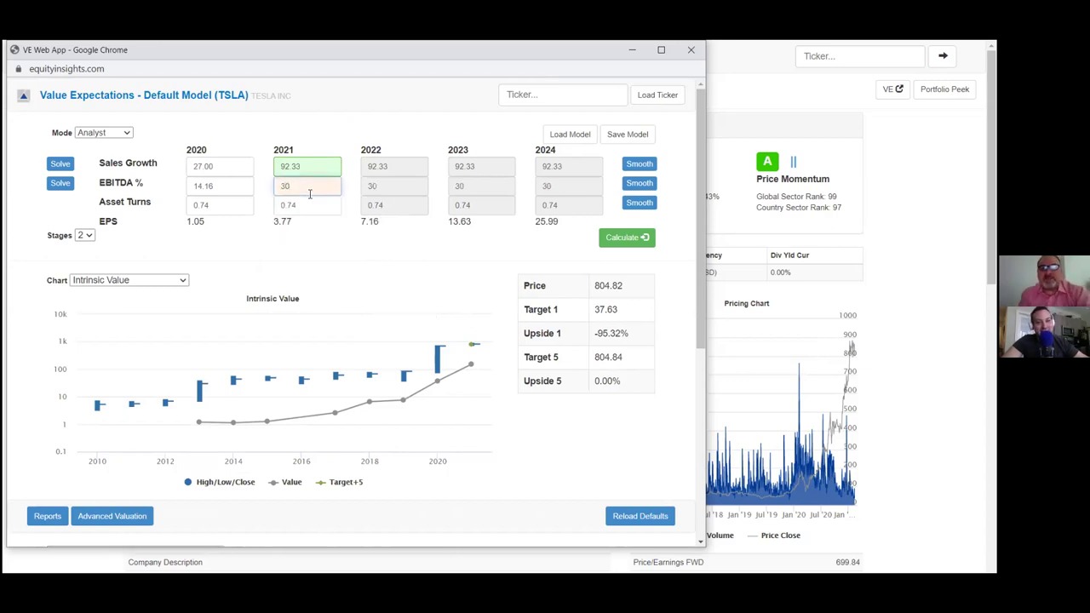
click(60, 162)
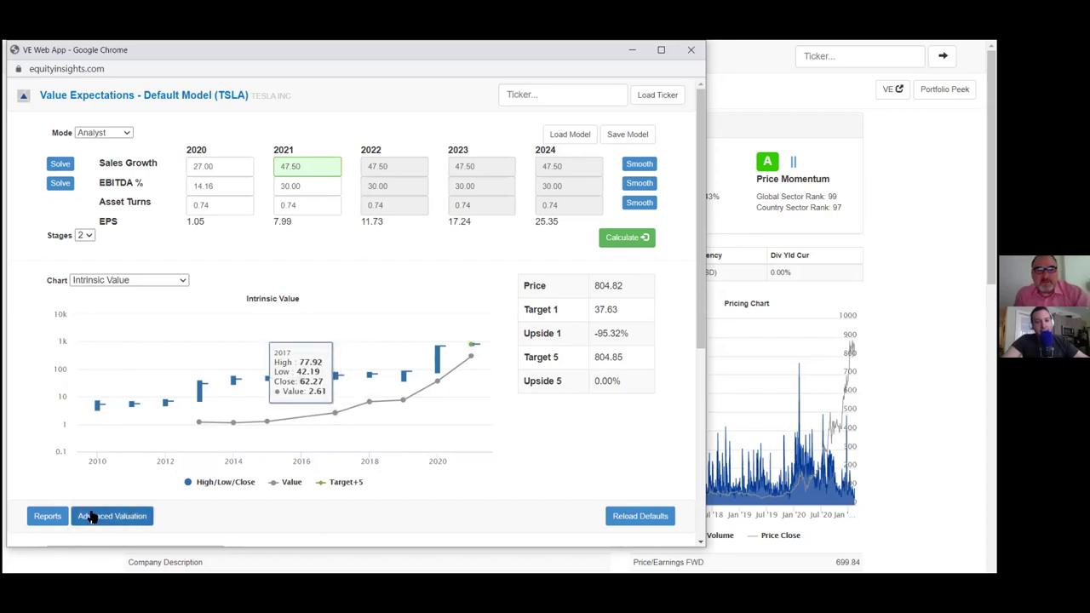
click(50, 519)
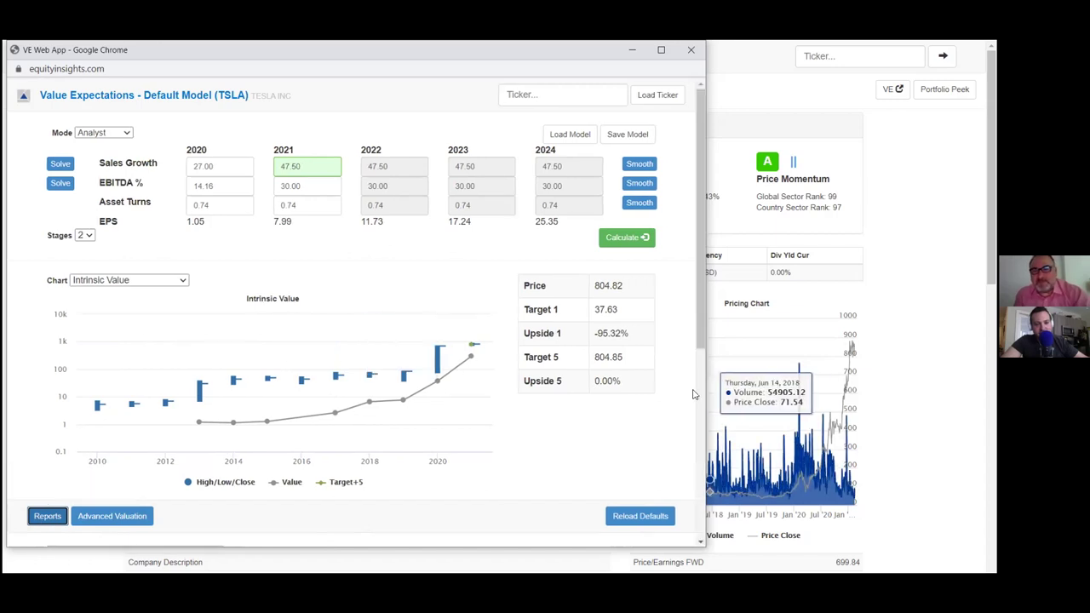
scroll(696, 392, down, 4)
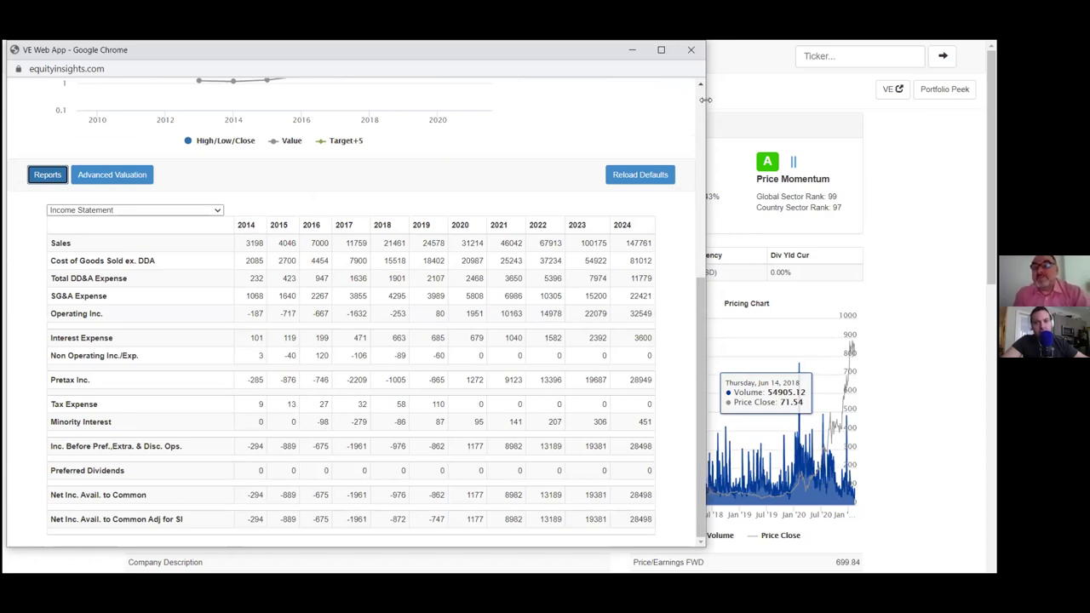
scroll(702, 104, up, 4)
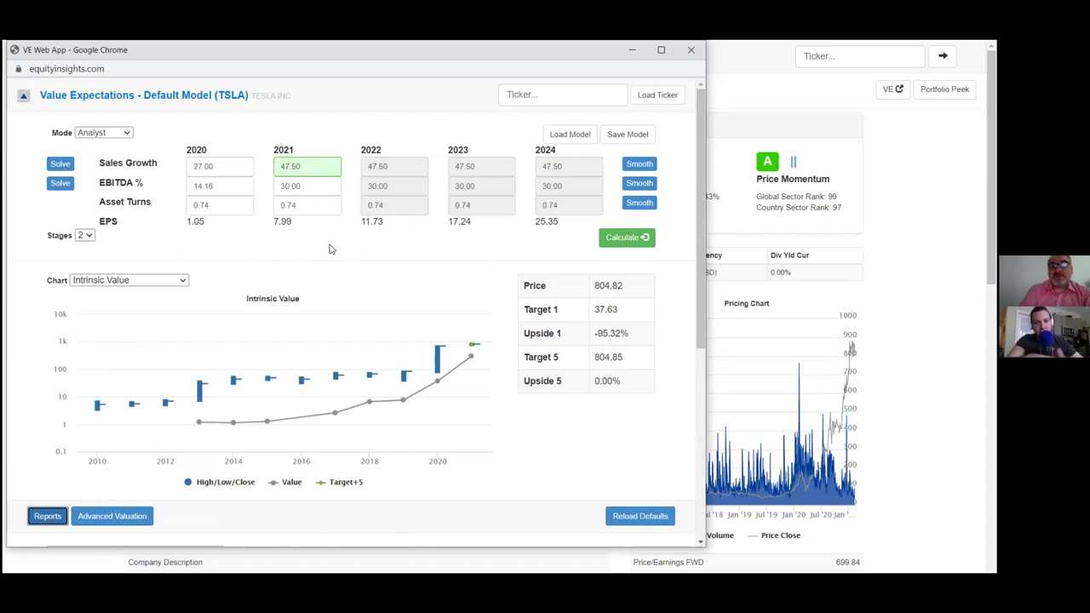
Step: Change the 2021 EBITDA margin to 35% and recalculate, lifting Target 5 to 1212.52
double_click(302, 187)
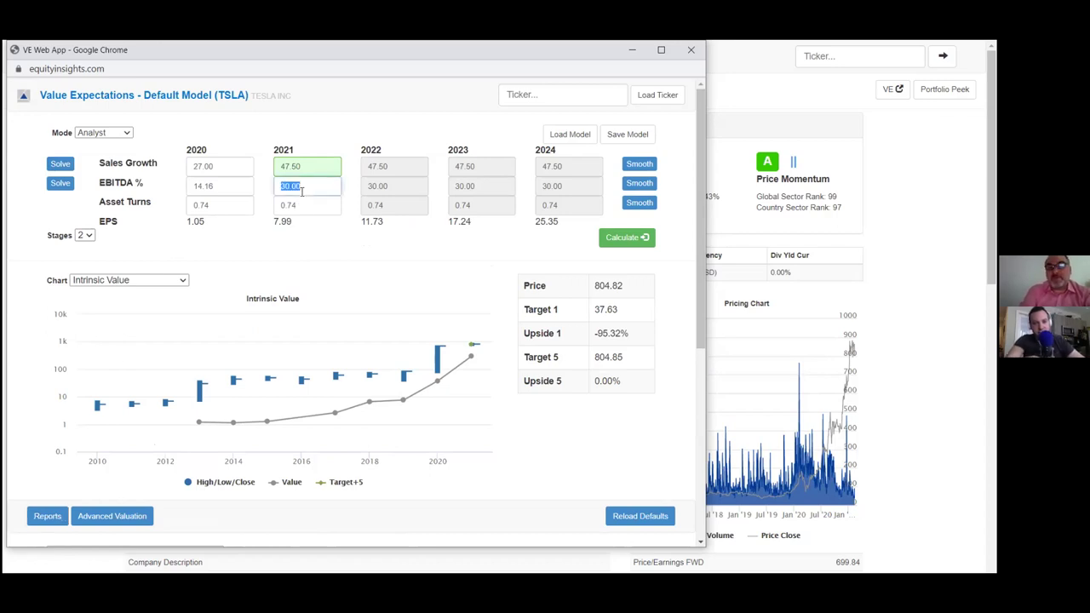
text(35)
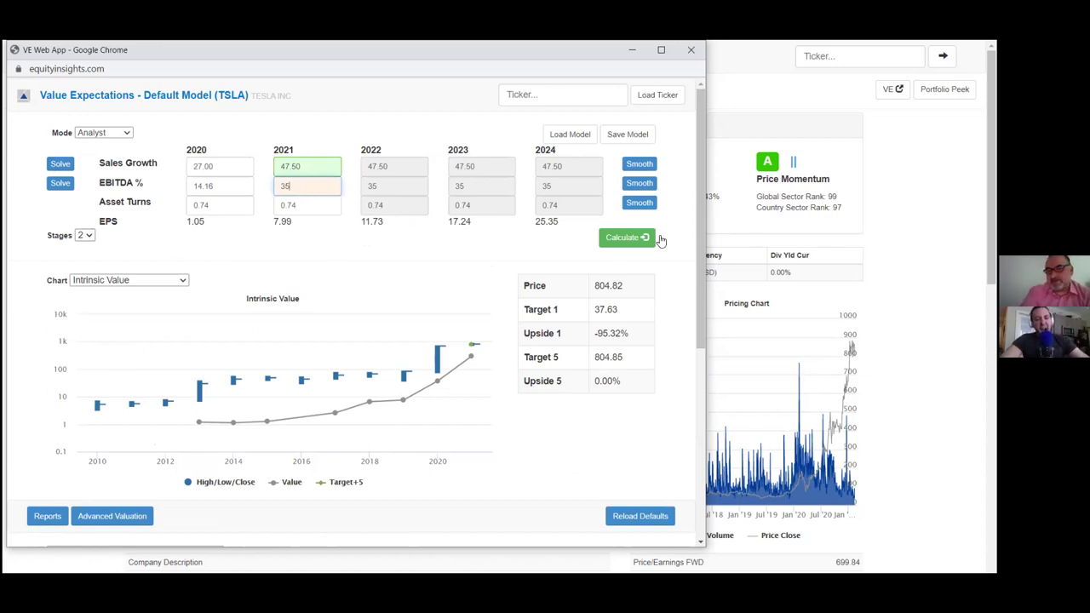
click(626, 238)
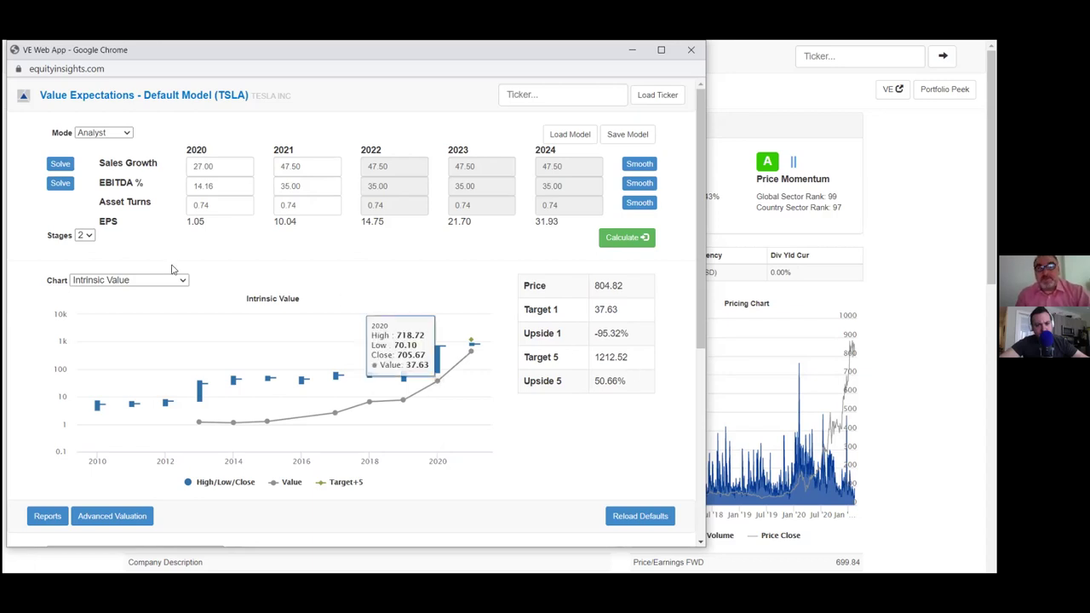
Step: Re-solve sales growth to 36.04% for the current price and glance at the income statement
click(58, 167)
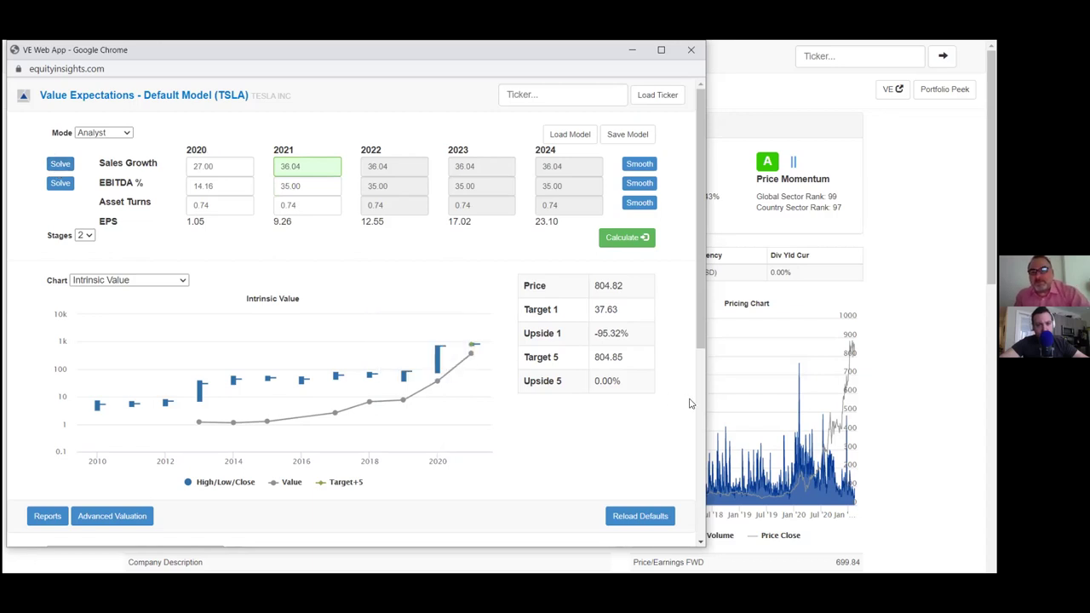
scroll(701, 397, down, 4)
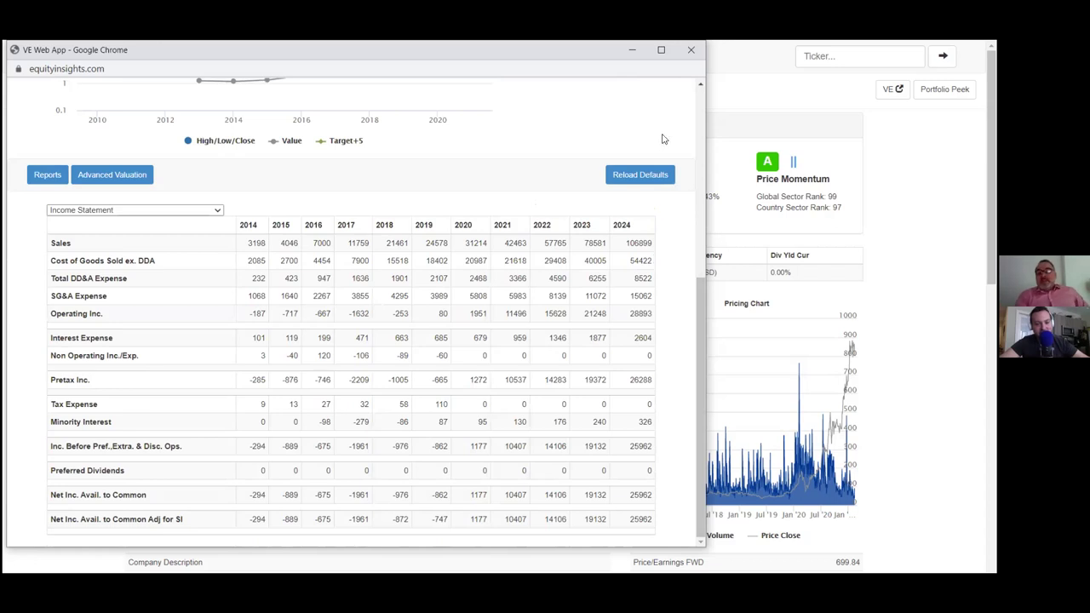
click(703, 120)
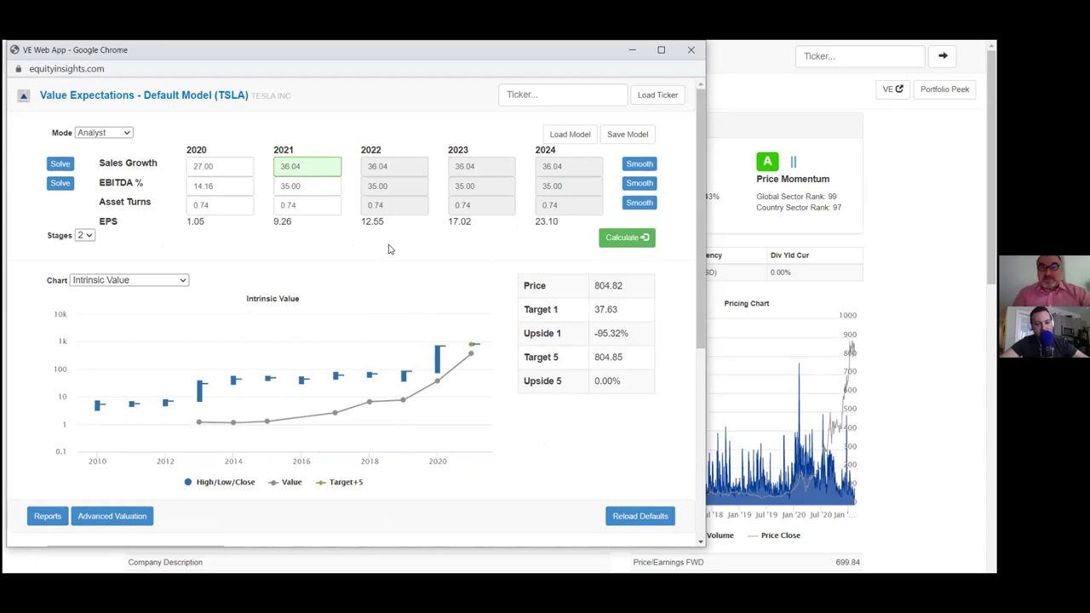
Step: Chart Tesla's EBITDA margin history, then load Microsoft's MSFT valuation model
click(183, 280)
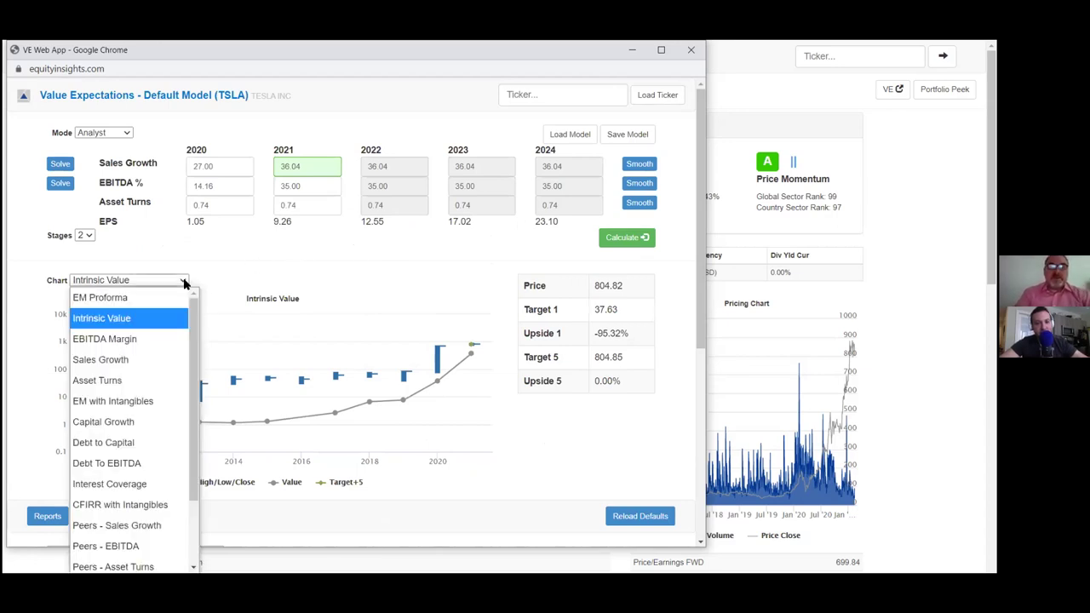
click(150, 337)
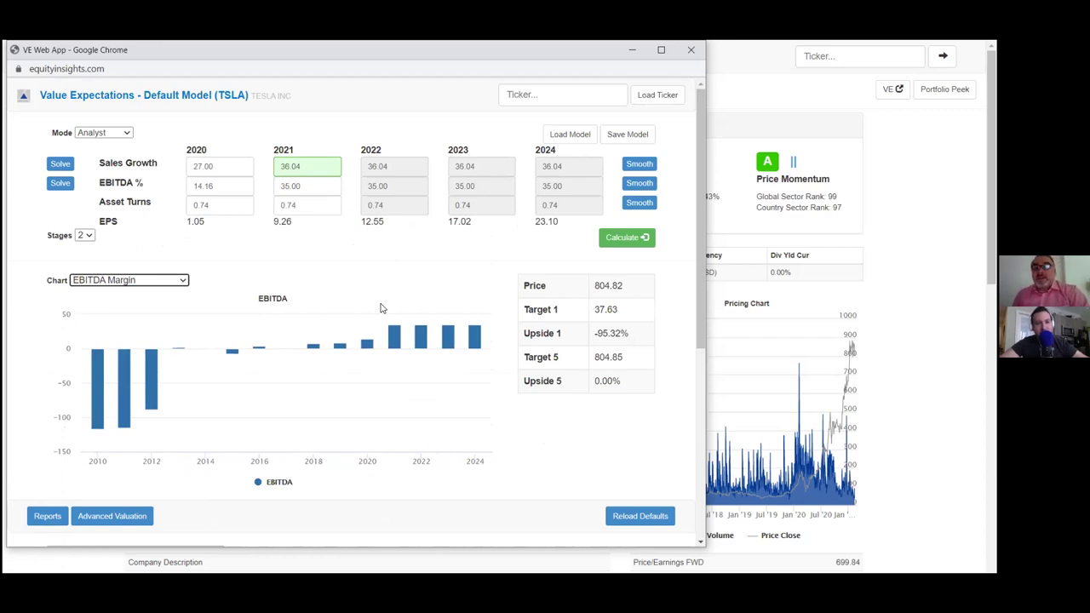
click(531, 94)
text(msft)
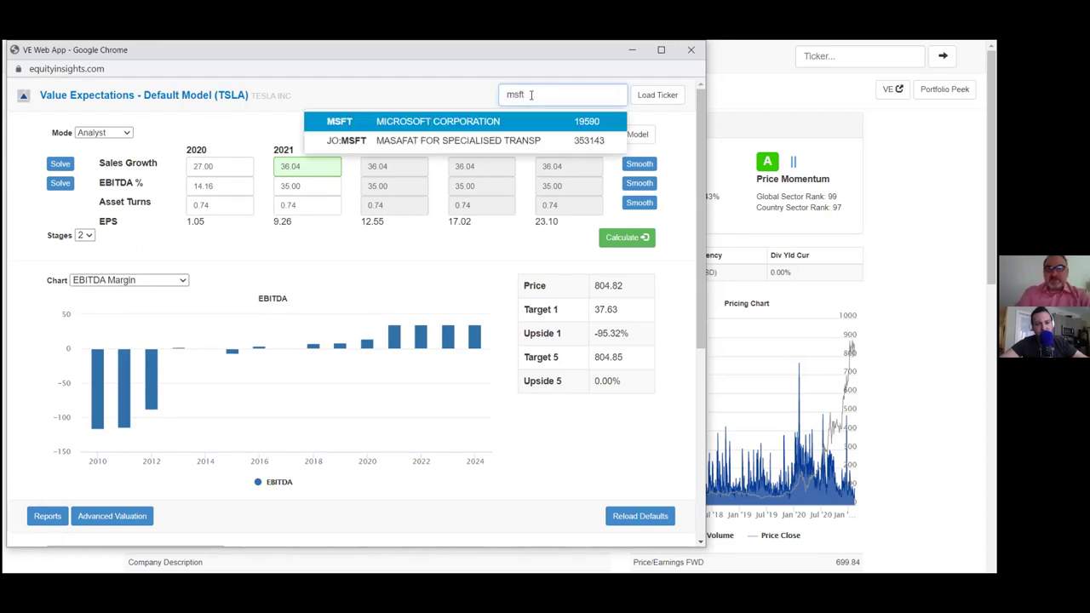
click(527, 124)
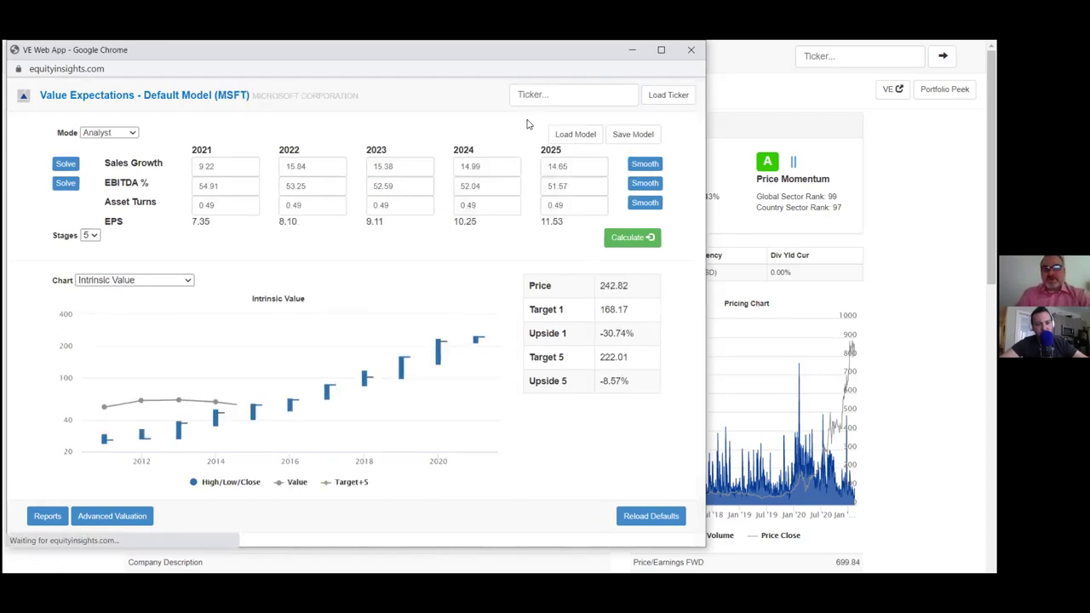
Step: Chart Microsoft's EBITDA margin history and begin a ticker search for aapl
click(189, 283)
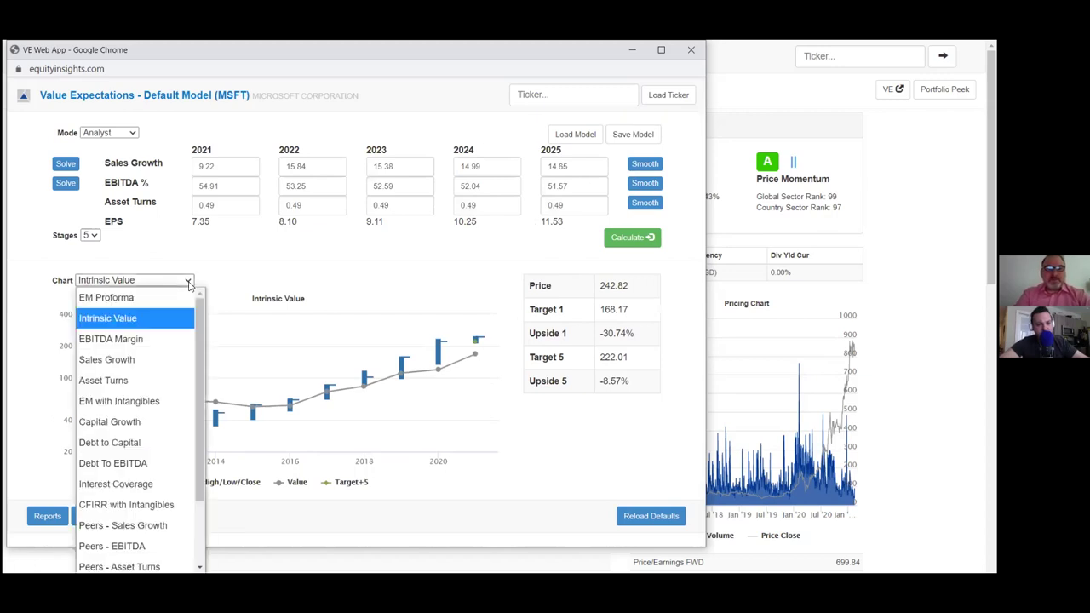
click(167, 334)
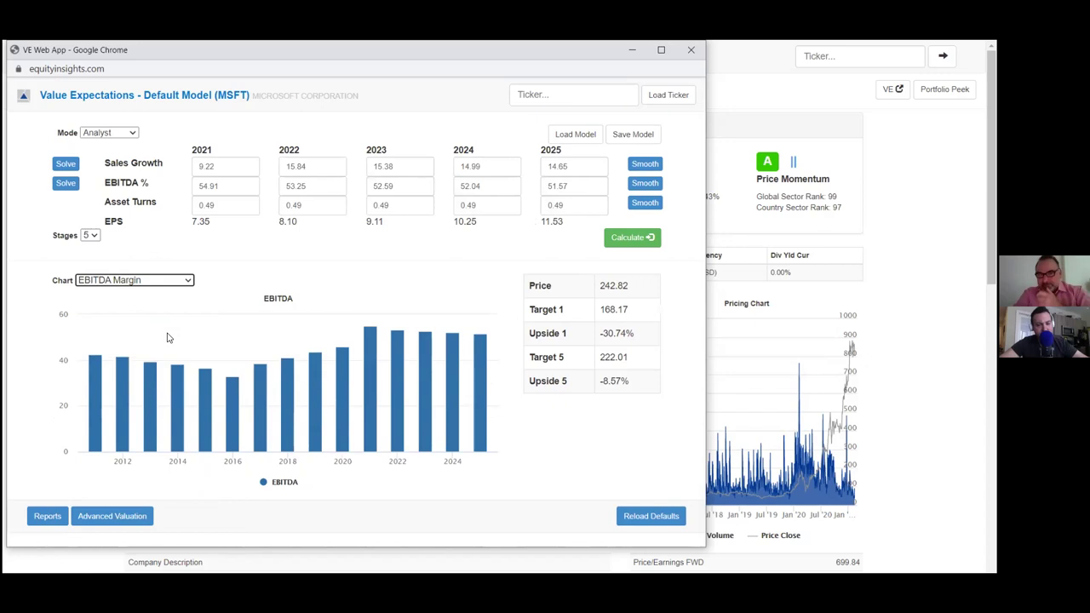
click(553, 96)
text(aapl)
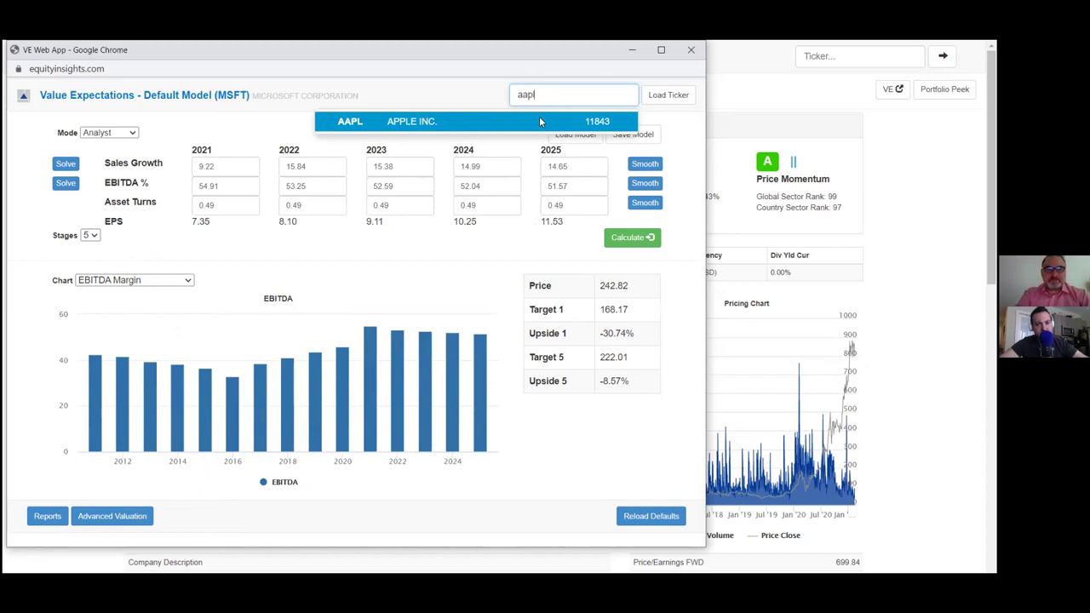
Step: Load Apple's AAPL model and chart its EBITDA margin history
click(539, 120)
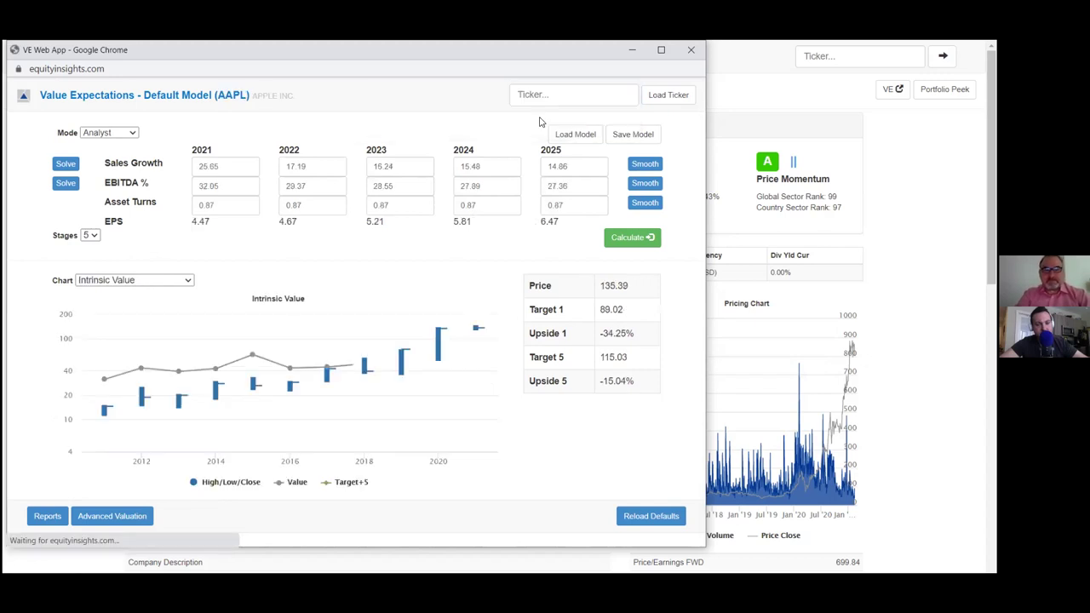
click(109, 288)
click(103, 337)
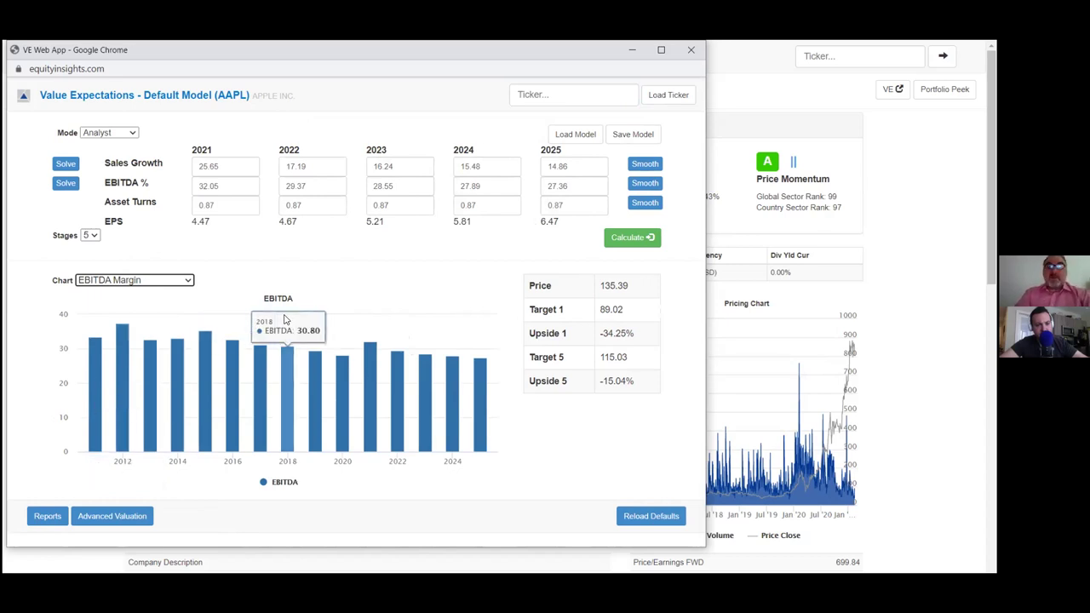
Step: Select Apple's 2022 EBITDA margin of 29.37, then search for tsla
double_click(311, 187)
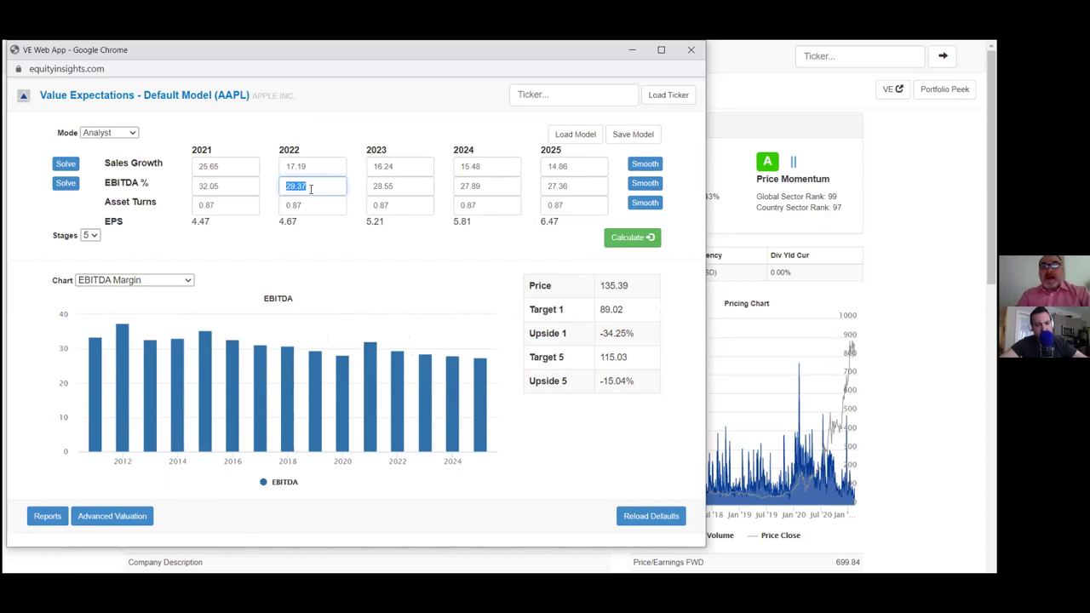
click(540, 96)
text(tsla)
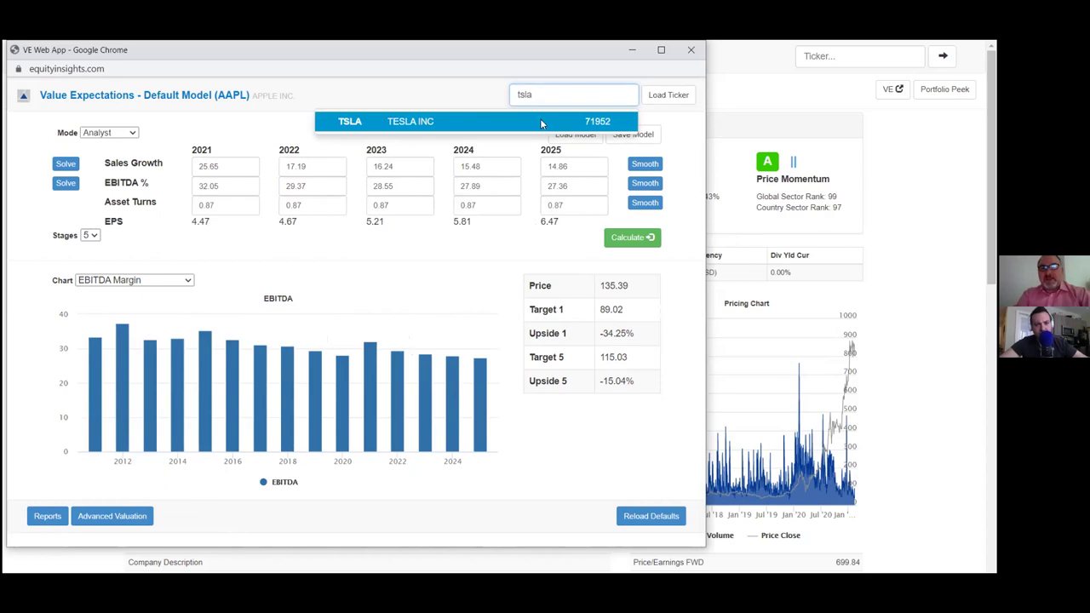
Step: Reload Tesla's model, set the 2021 EBITDA margin to 31% and smooth margins through 2024
click(540, 121)
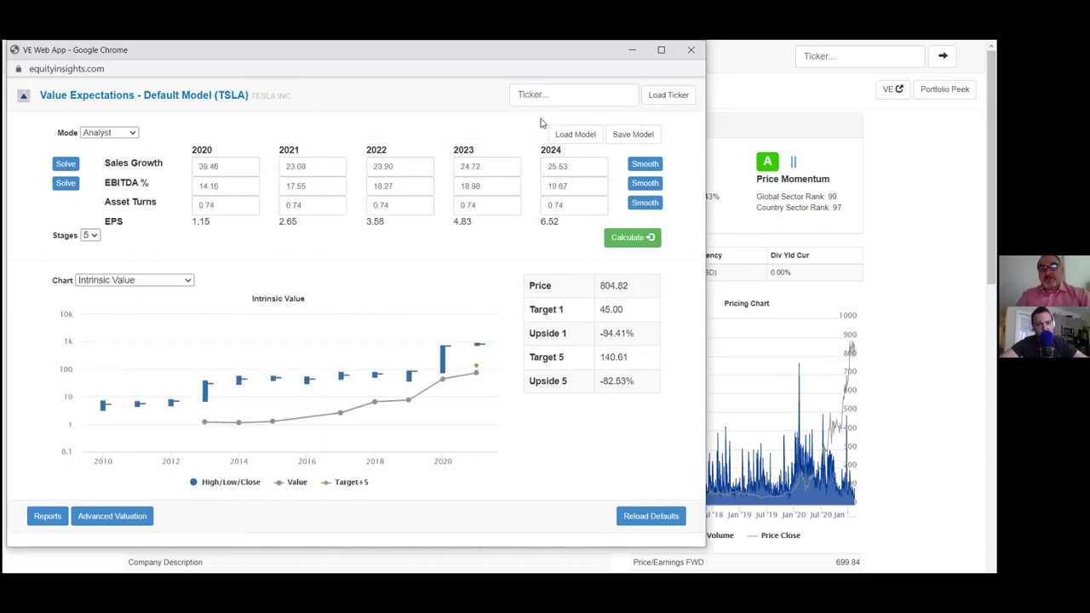
double_click(315, 184)
text(31)
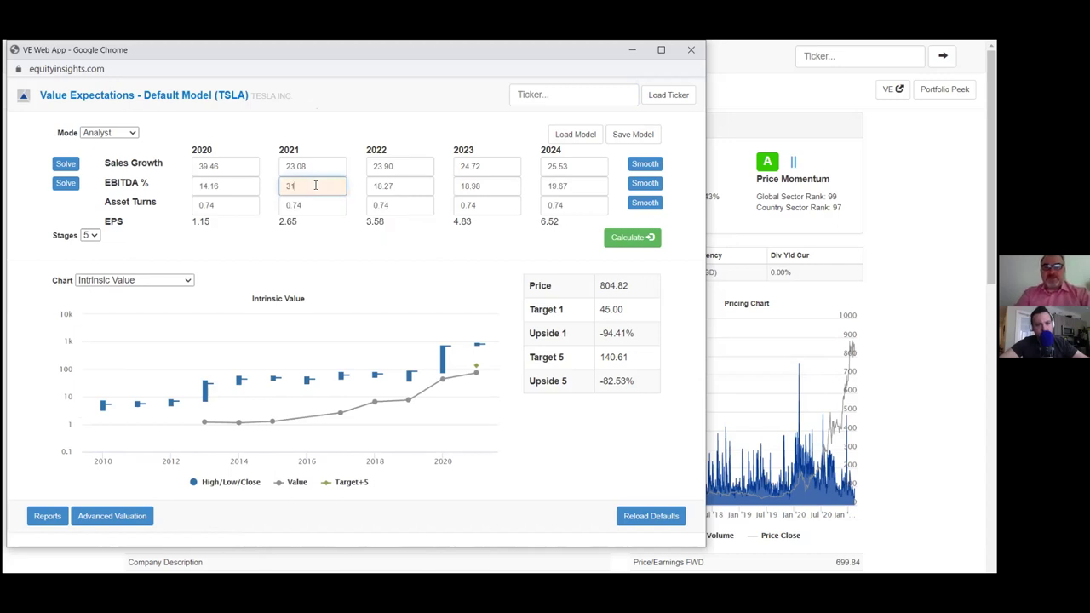
double_click(581, 187)
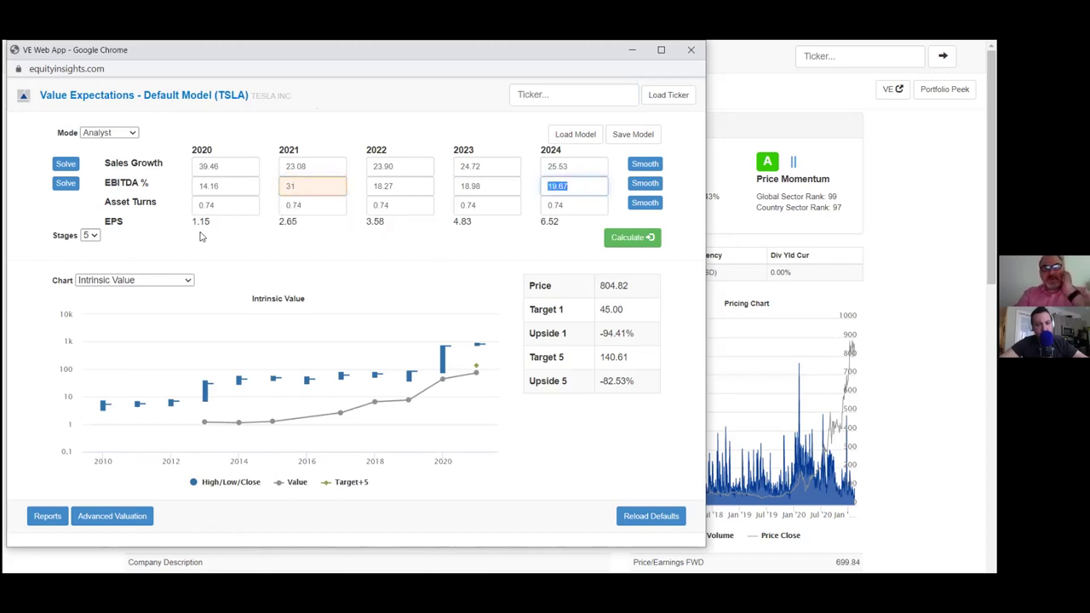
click(649, 184)
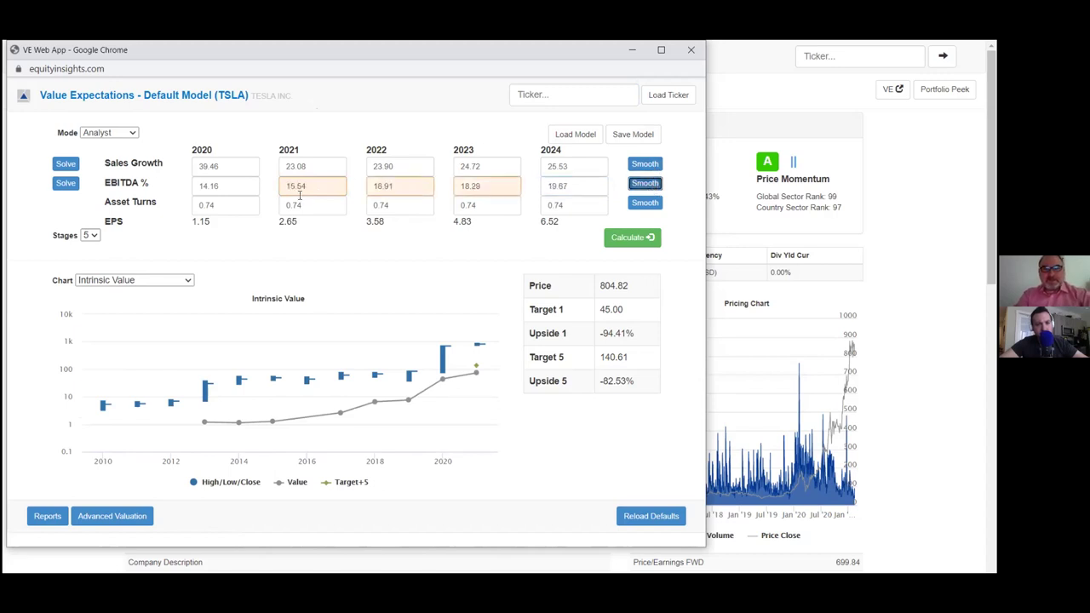
Step: Switch to a two-stage model with 32% EBITDA from 2021 and solve sales growth (39.99%)
click(96, 238)
click(92, 273)
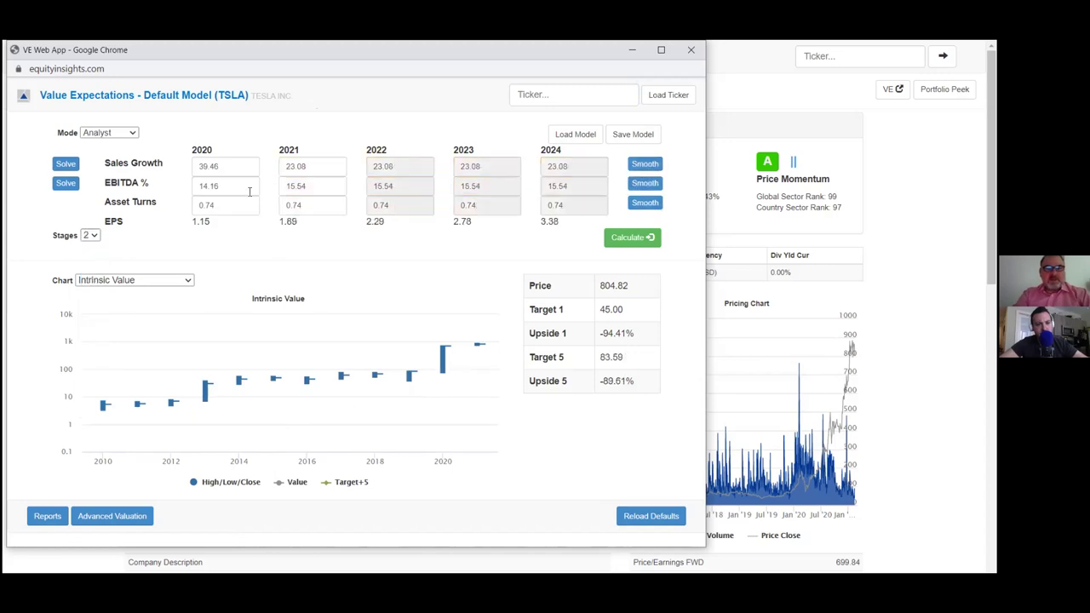
double_click(306, 185)
text(32)
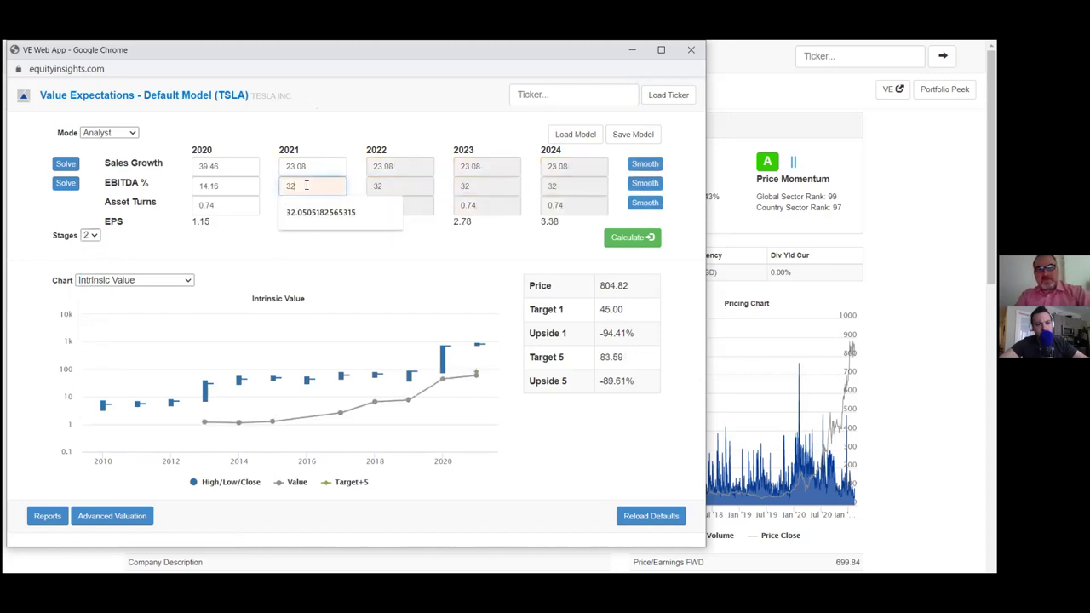
click(57, 165)
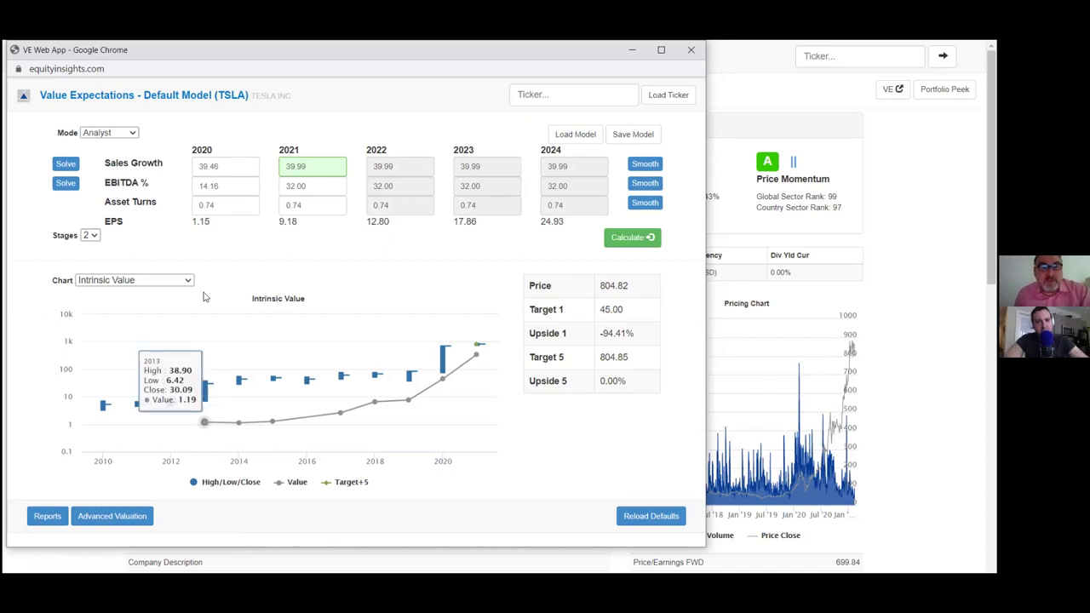
Step: Chart EBITDA Margin for Tesla to show the projected 32% margins
click(189, 287)
click(166, 337)
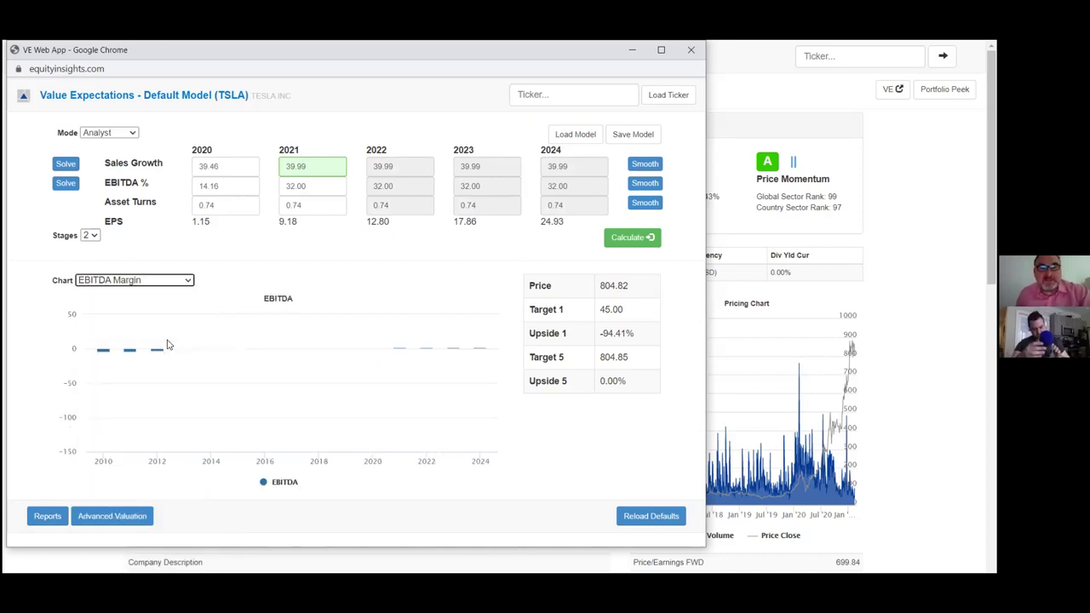